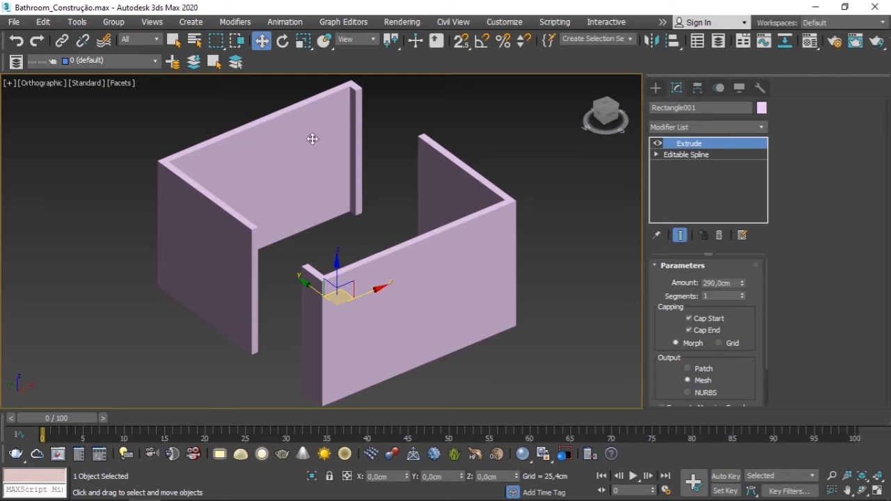
Examine the extruded walls against their base spline in the modifier stack.
middle_click_drag(323, 208, 367, 213, "alt")
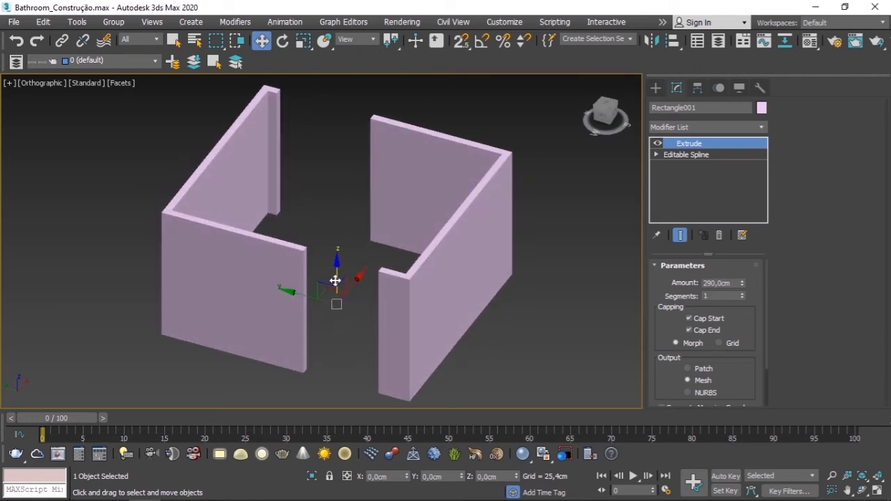
middle_click_drag(327, 206, 309, 181, "alt")
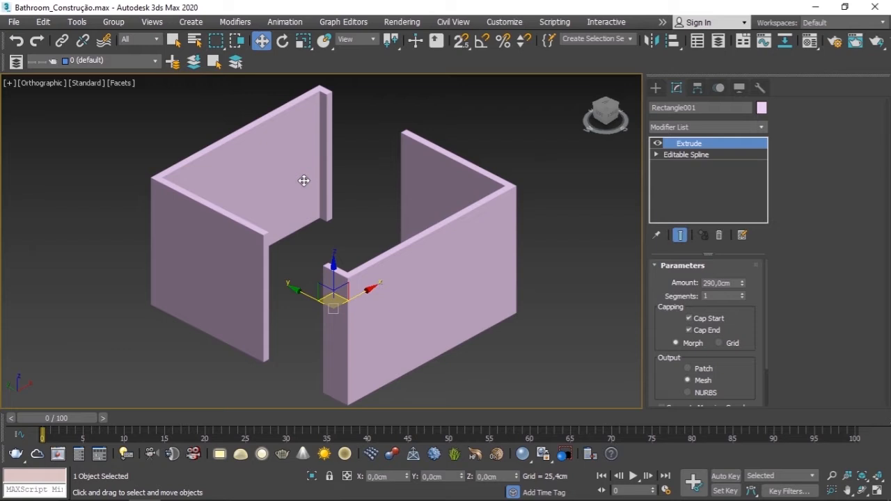
left_click(709, 156)
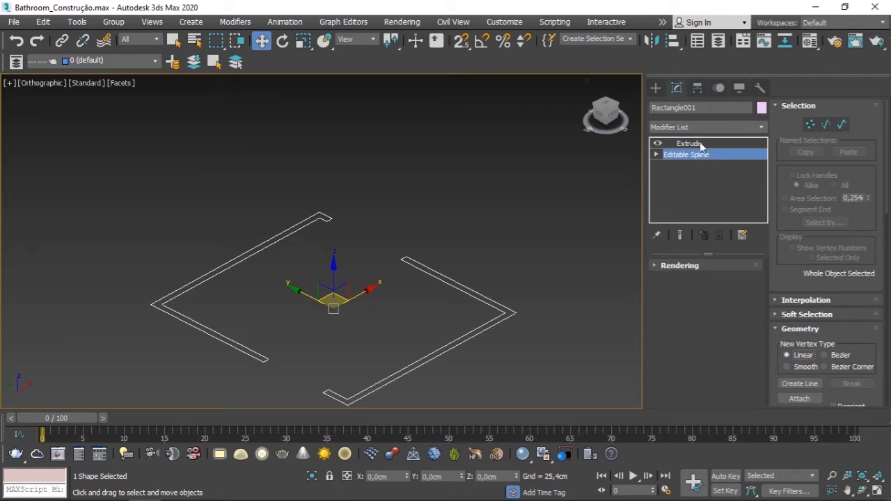
left_click(702, 145)
mouse_move(743, 284)
left_mouse_down()
mouse_move(747, 245)
mouse_move(752, 285)
left_mouse_up()
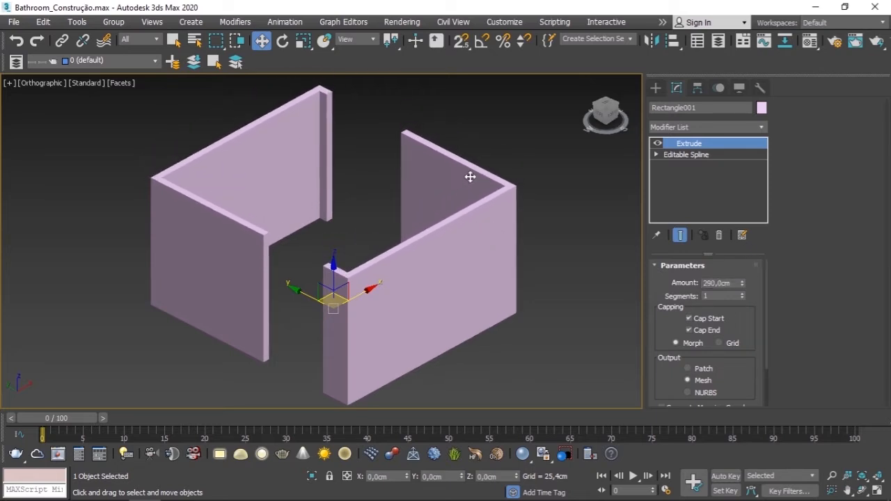
Try an Edit Poly modifier on the walls and remove it from the stack.
left_click(713, 127)
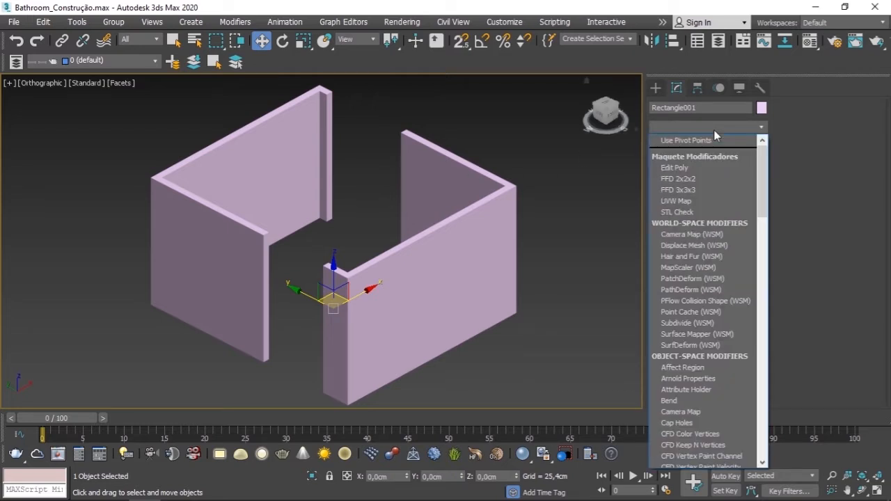
type("e")
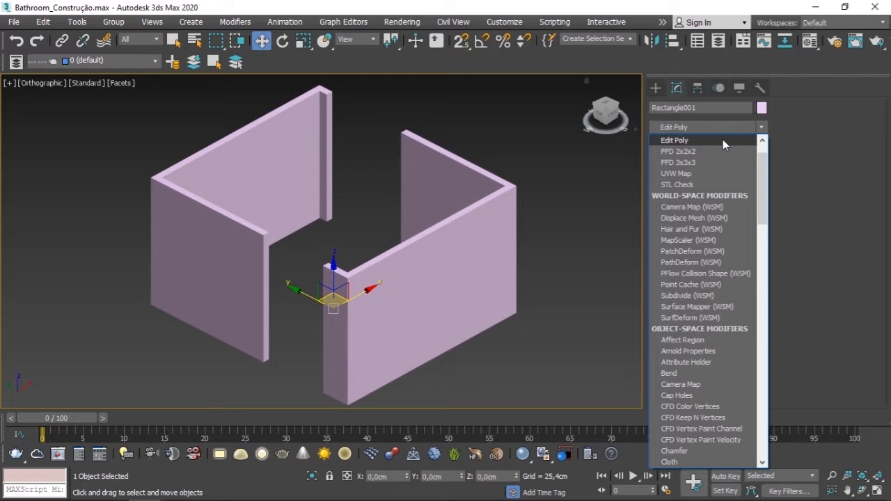
left_click(723, 140)
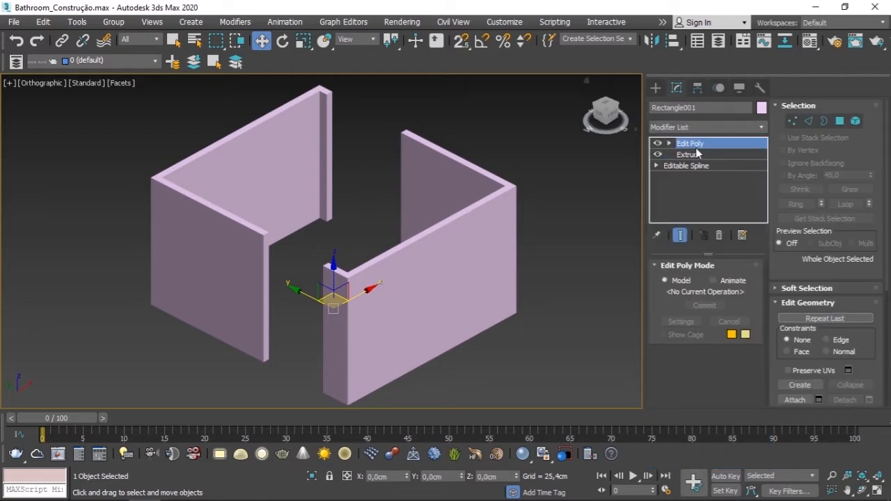
left_click(719, 236)
left_click(697, 166)
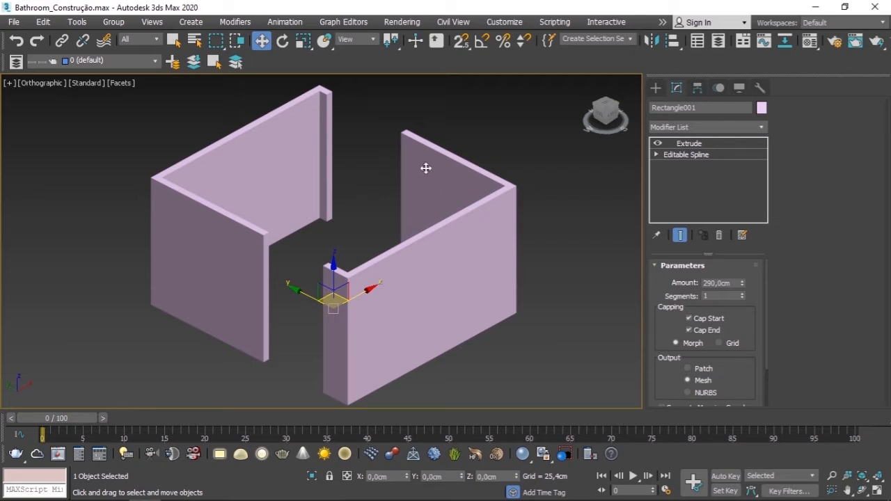
Try raising the walls and converting them to an Editable Poly, undoing both changes.
left_click_drag(332, 270, 336, 246)
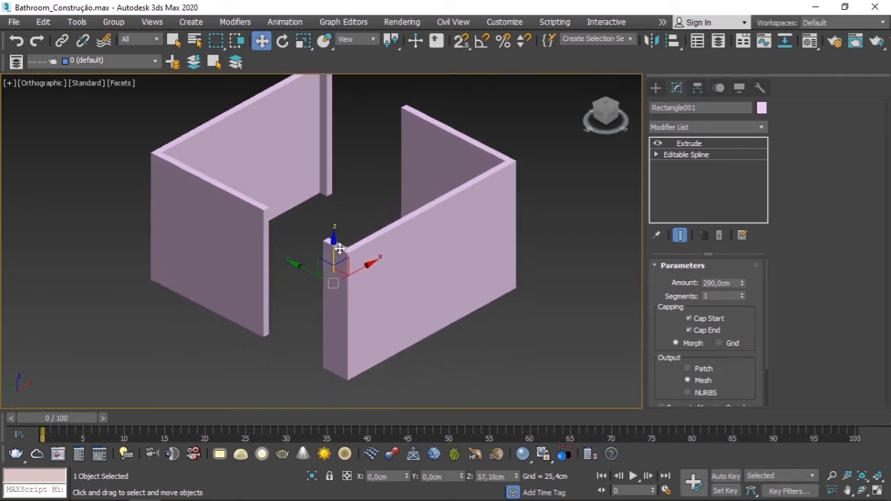
key("ctrl+z")
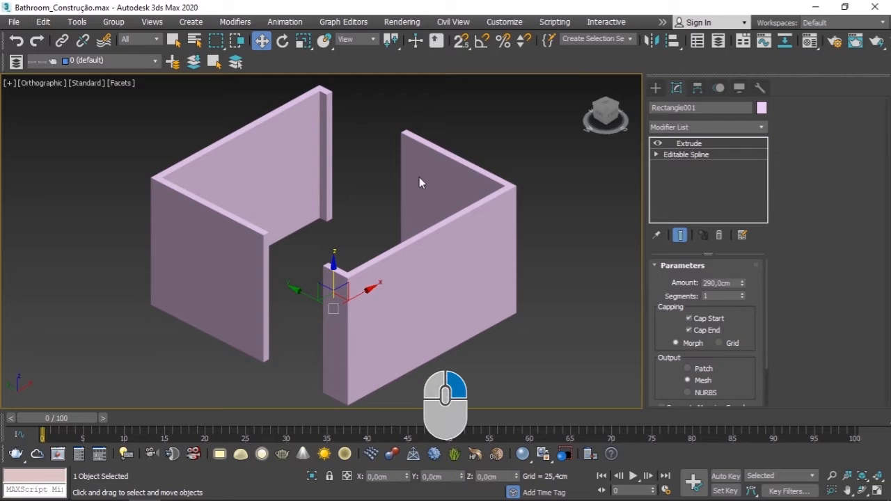
right_click(419, 178)
mouse_move(500, 318)
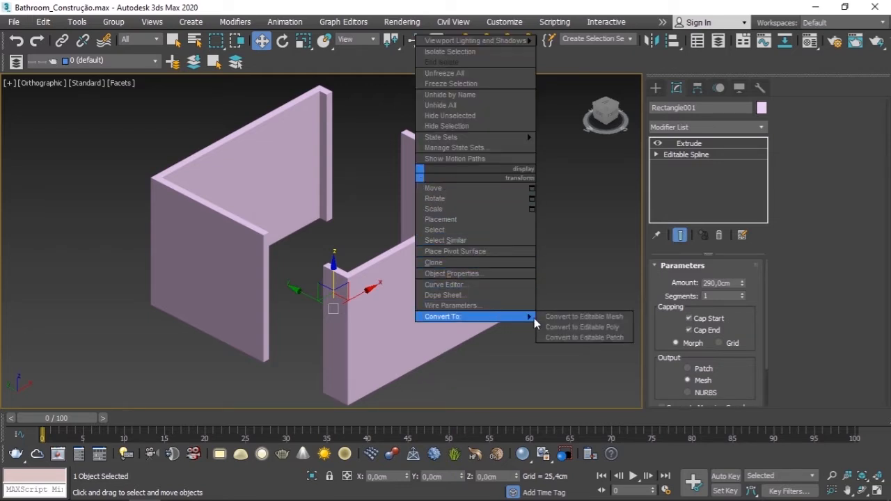
left_click(563, 328)
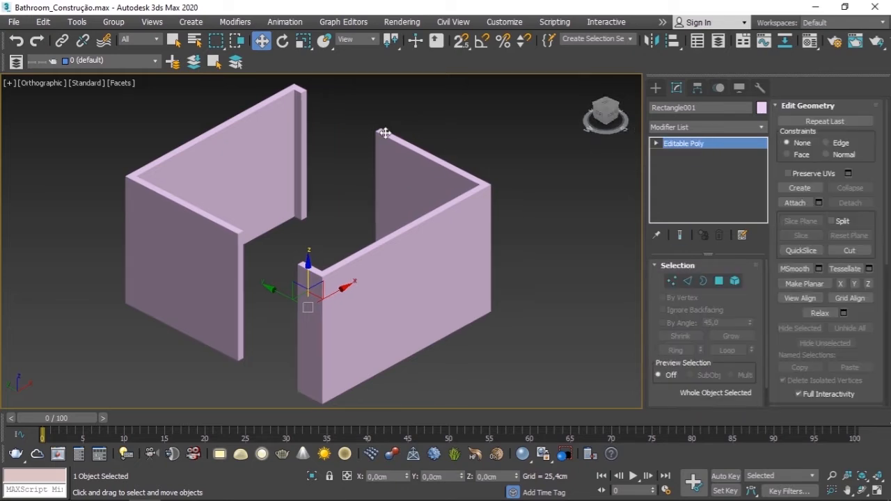
key("ctrl+z")
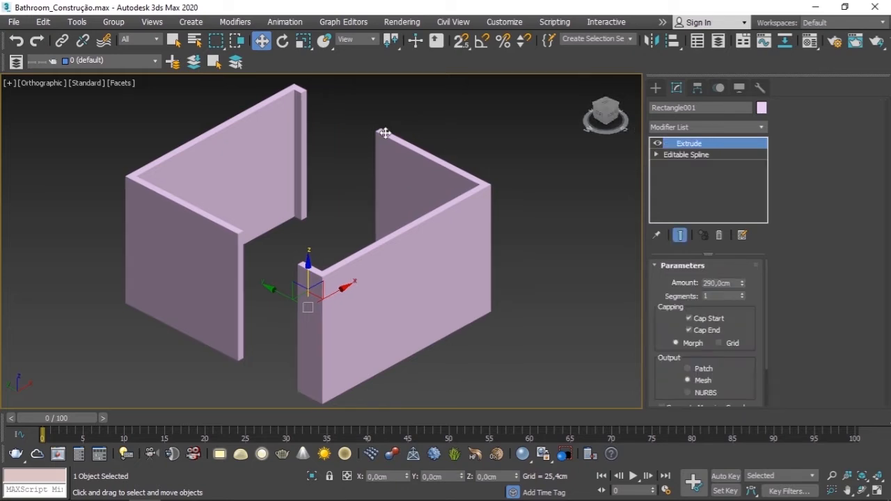
Add an Edit Poly modifier above the walls' Extrude.
left_click(680, 127)
key("e")
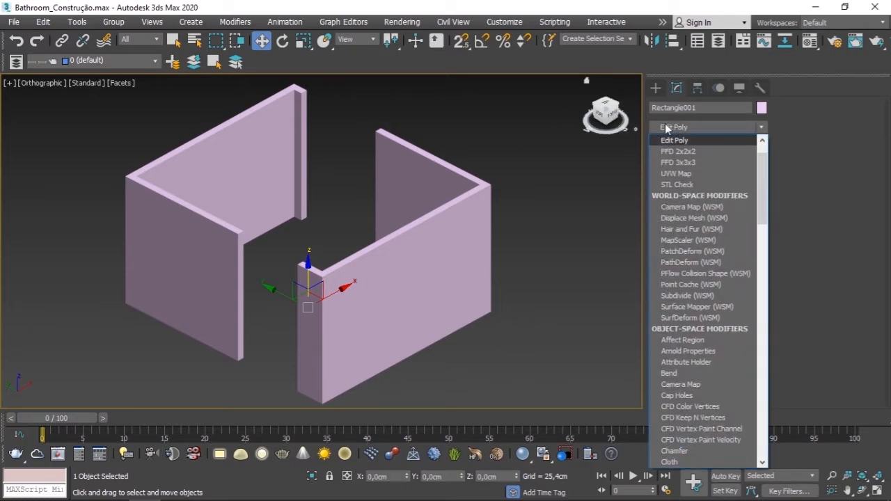
left_click(682, 141)
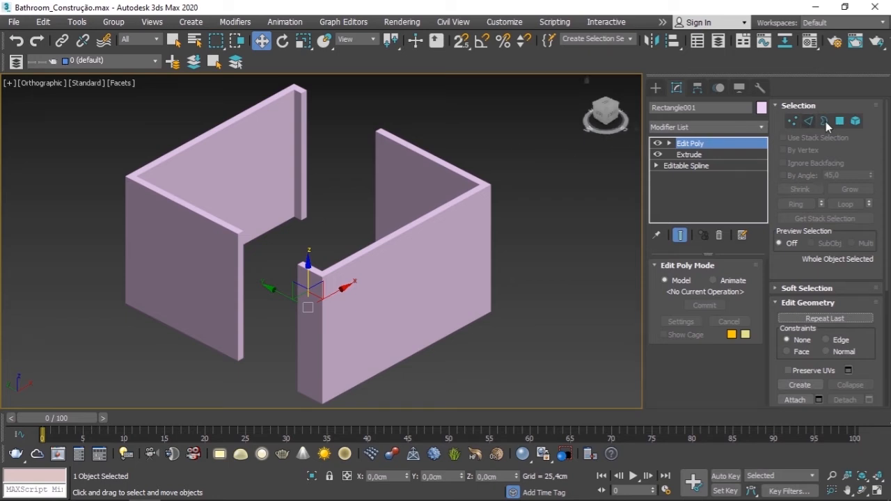
scroll(858, 255, "down", 5)
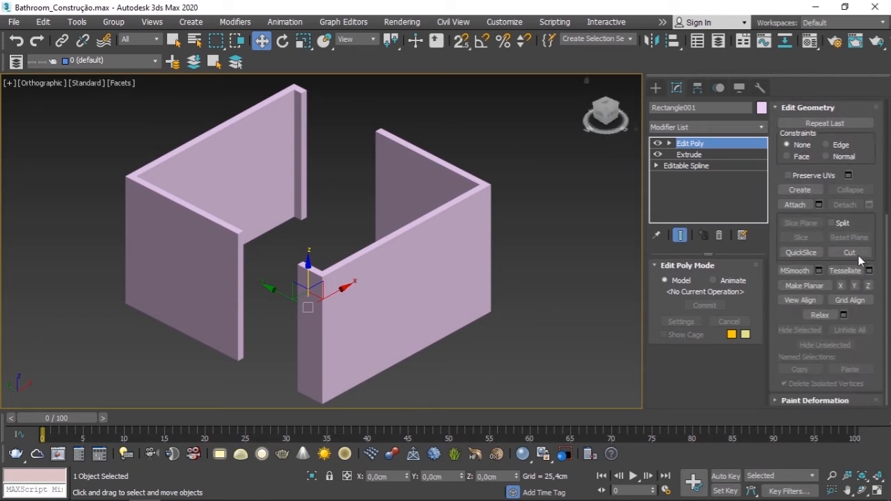
left_click_drag(886, 277, 890, 152)
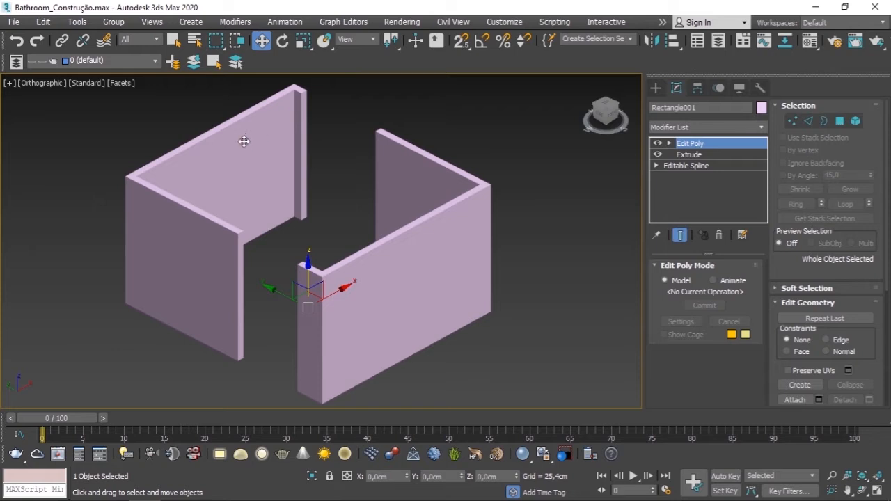
middle_click_drag(244, 141, 254, 146)
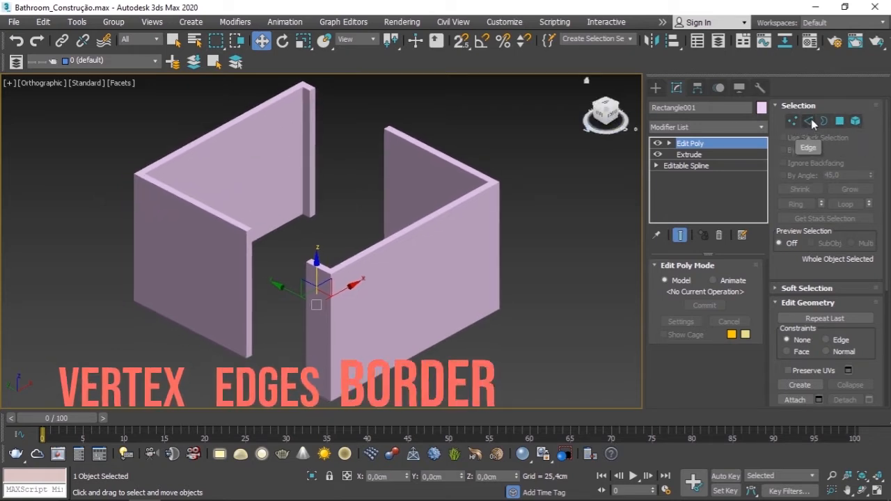
Select each wall section as an element and the long outer wall face as a polygon, ending at Border level.
left_click(855, 122)
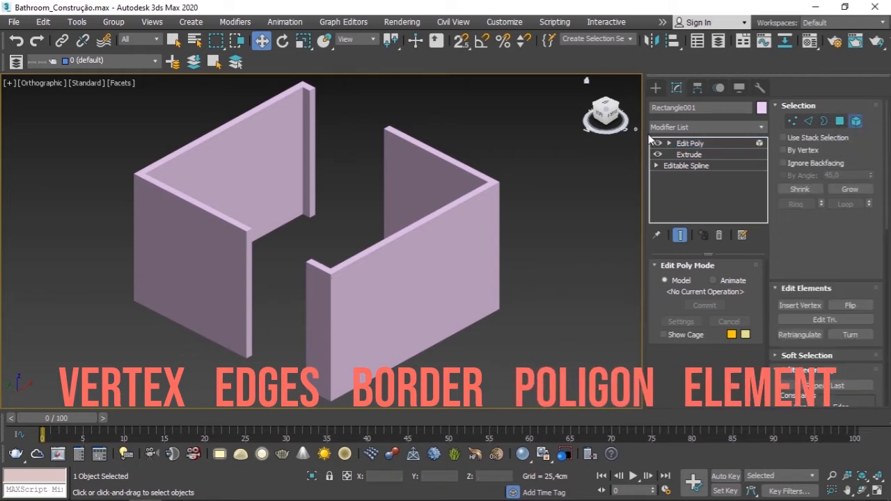
left_click(416, 234)
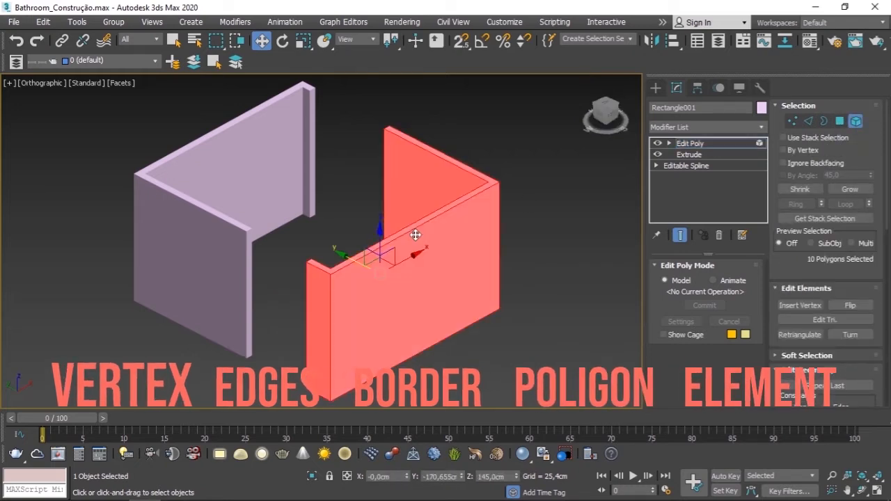
left_click(262, 151)
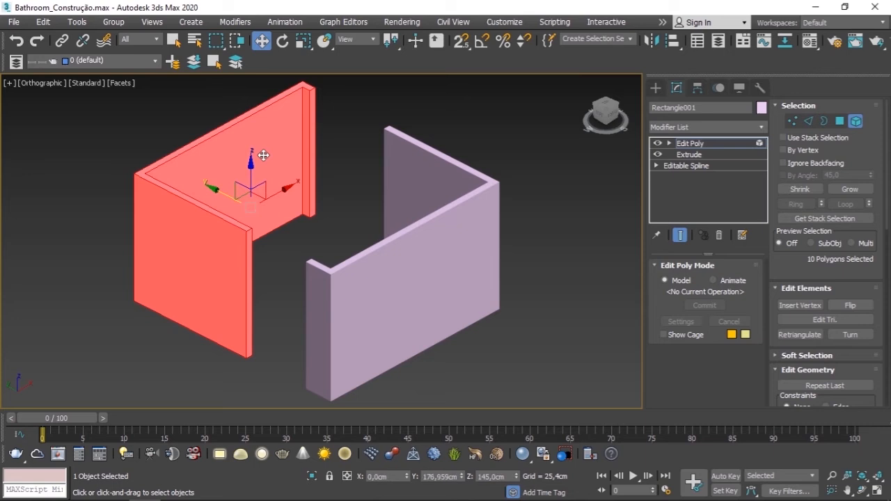
left_click(840, 123)
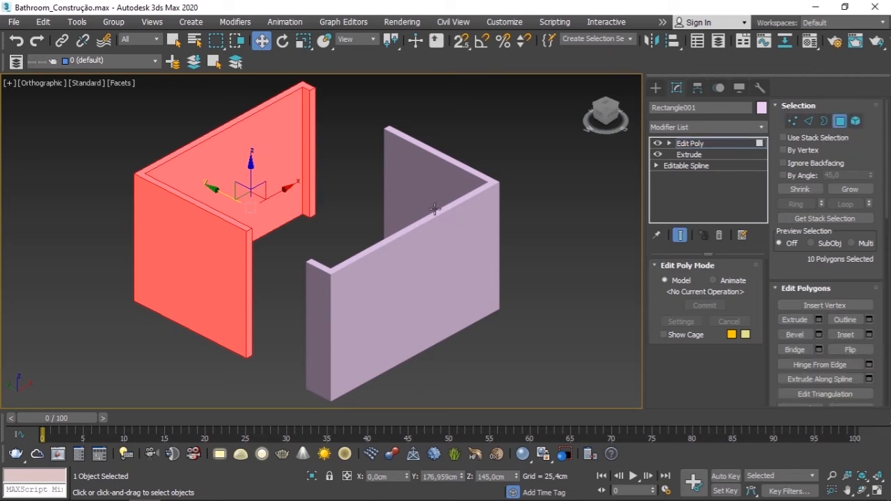
left_click(398, 251)
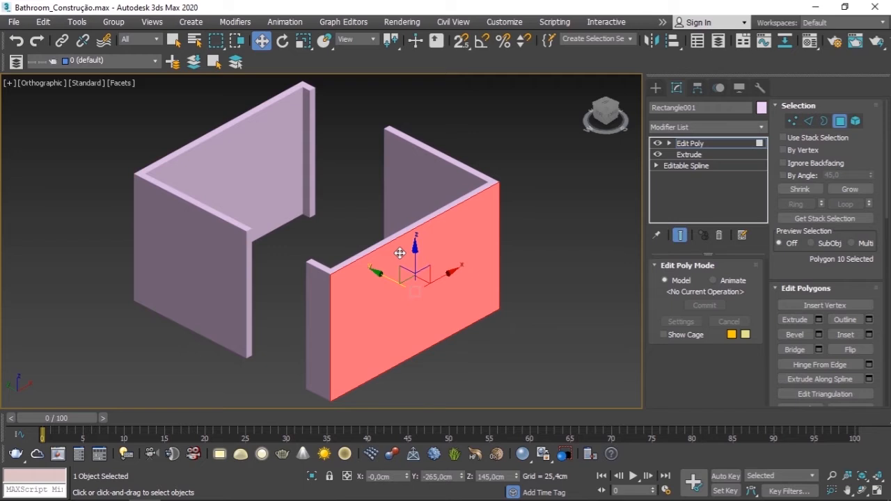
left_click(824, 121)
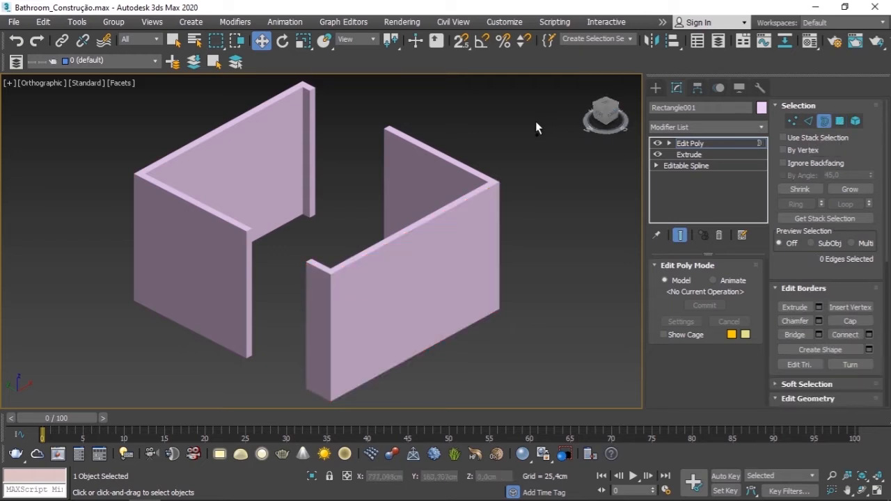
Delete the top polygon of the wall section that has the long outer face.
left_click(840, 121)
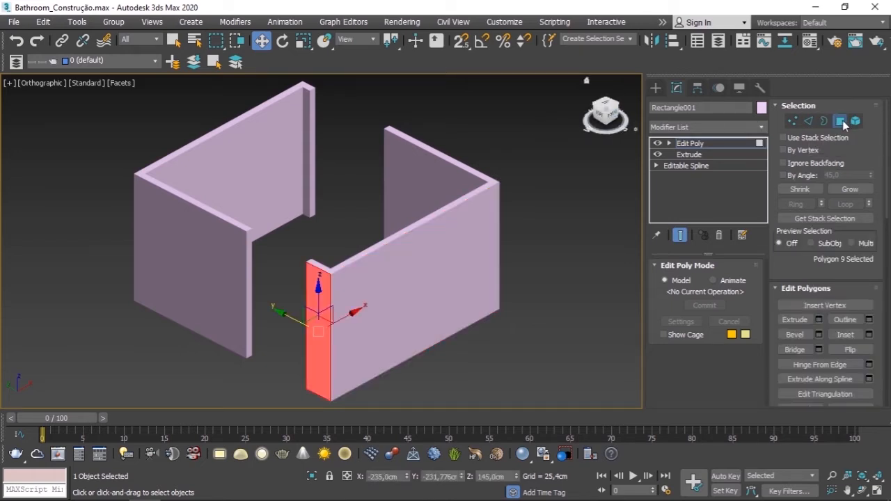
left_click(456, 163)
left_click(454, 163, "alt")
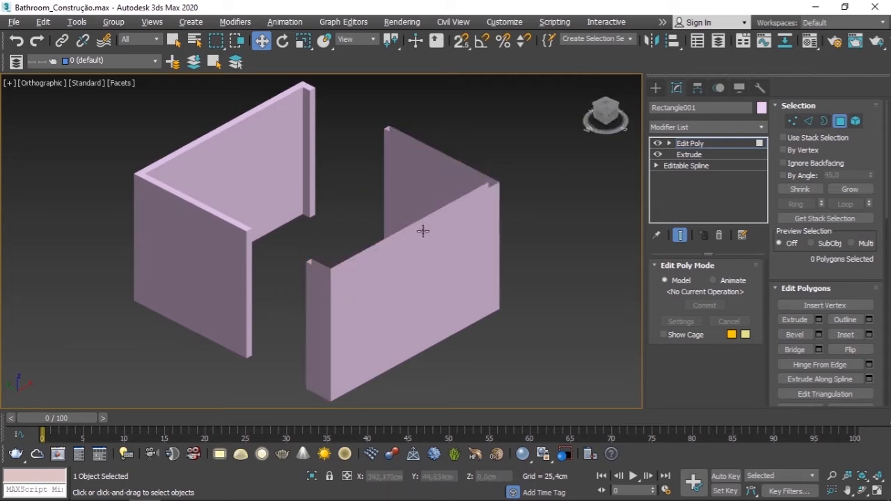
Select the border around the open wall top and undo the deletion of its top polygon.
middle_click_drag(422, 230, 540, 223, "alt")
left_click(824, 120)
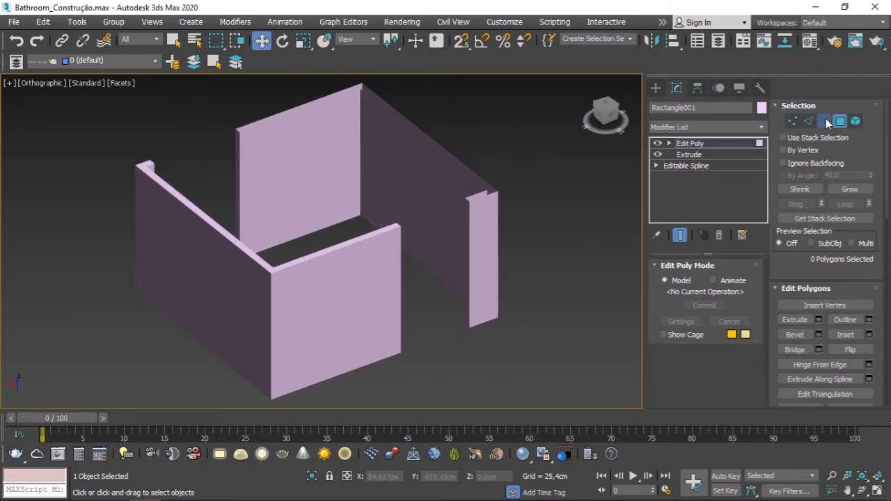
middle_click_drag(437, 114, 419, 135)
key("ctrl+a")
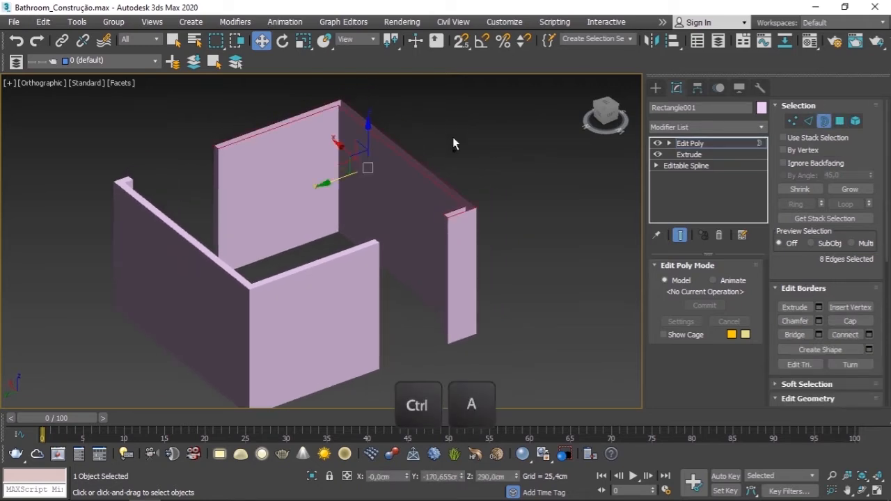
scroll(465, 211, "up", 5)
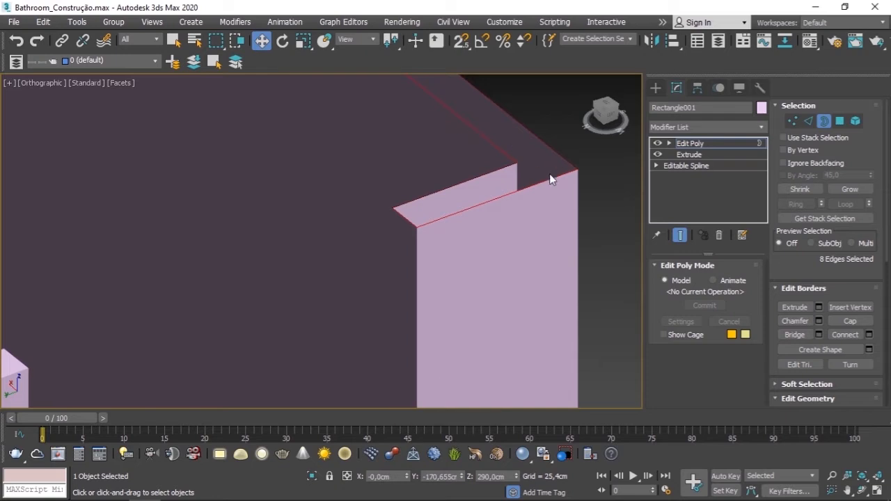
scroll(516, 178, "down", 5)
left_click(529, 162)
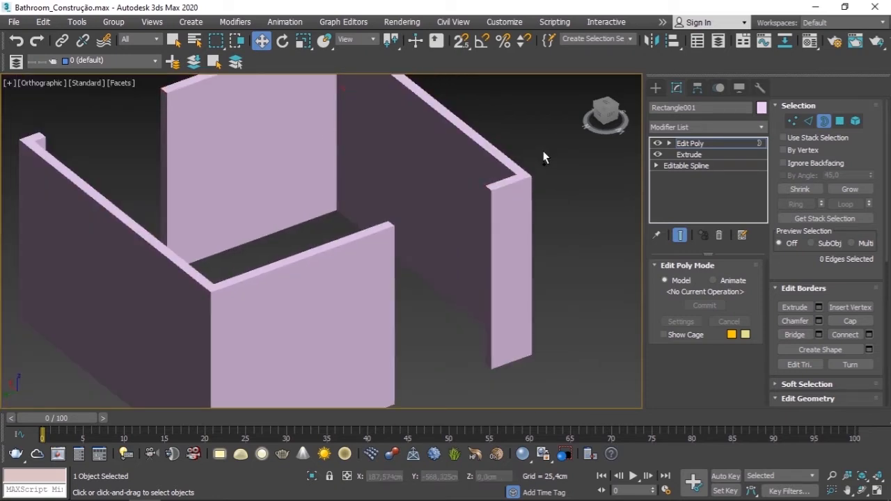
Select the inner top edge of the short wall adjoining the long outer wall at Edge level, and display edged faces.
scroll(538, 157, "down", 5)
middle_click_drag(538, 158, 368, 224, "alt")
scroll(368, 224, "up", 4)
left_click(808, 121)
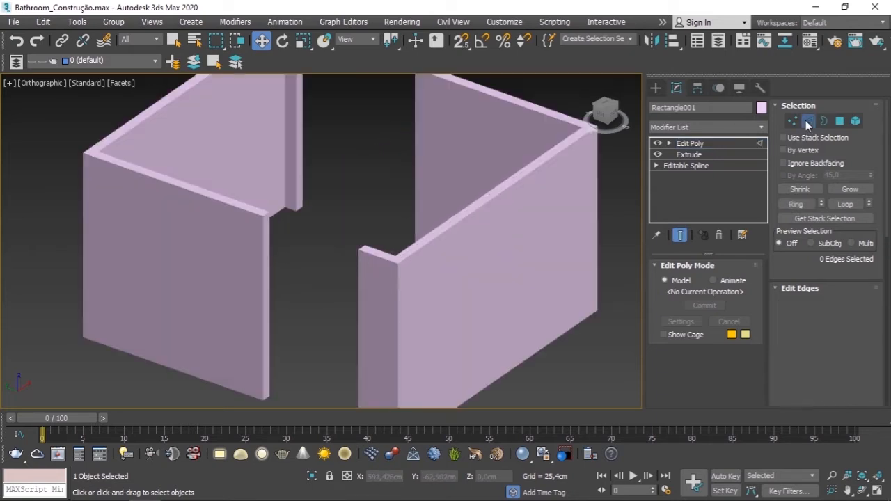
left_click(489, 198)
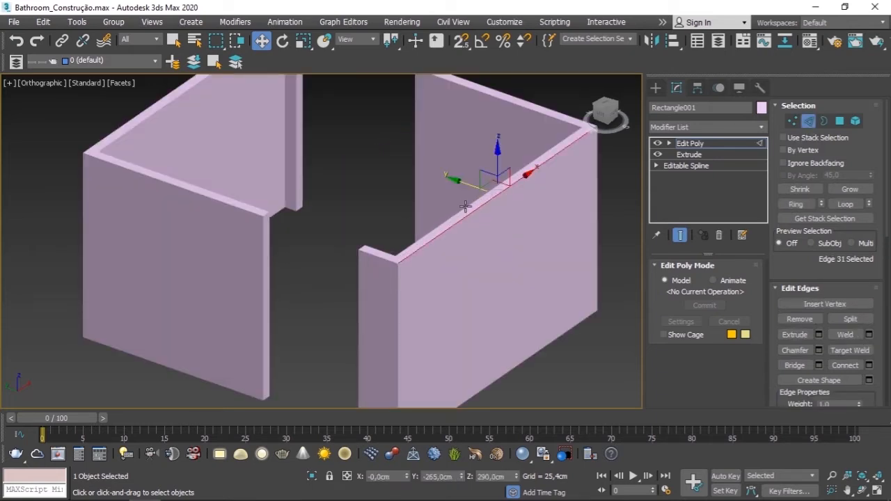
left_click(465, 203)
left_click(536, 120)
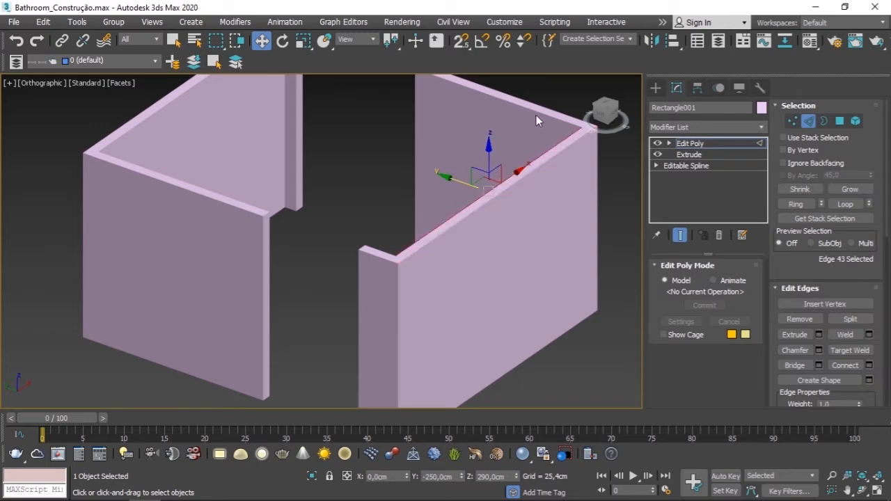
middle_click_drag(536, 114, 555, 176, "alt")
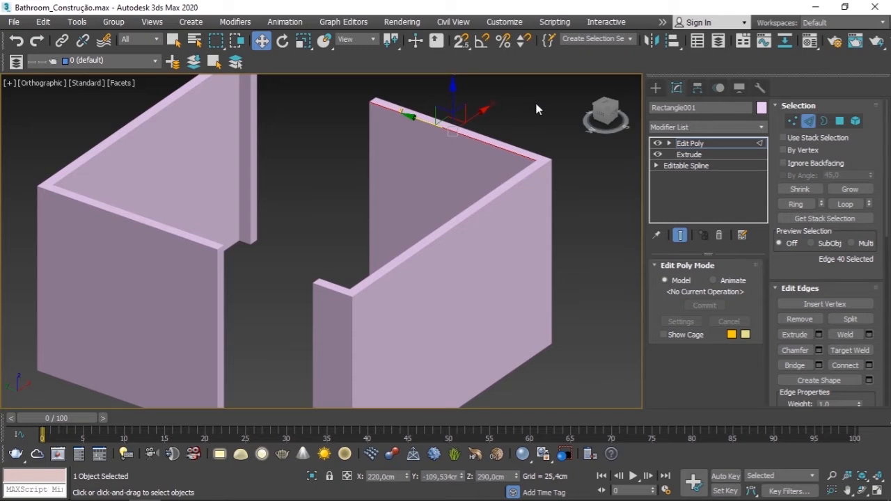
key("F4")
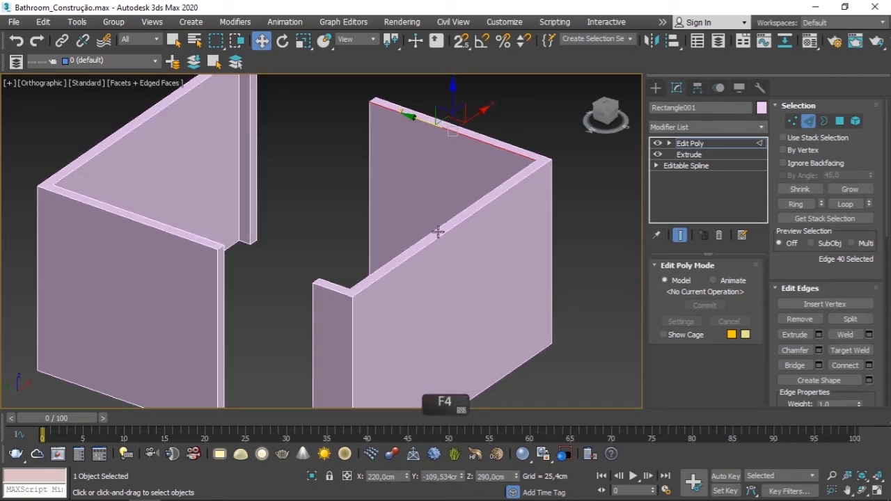
Compare the walls with edged faces hidden and shown, leaving edged faces displayed.
middle_click_drag(289, 206, 326, 243)
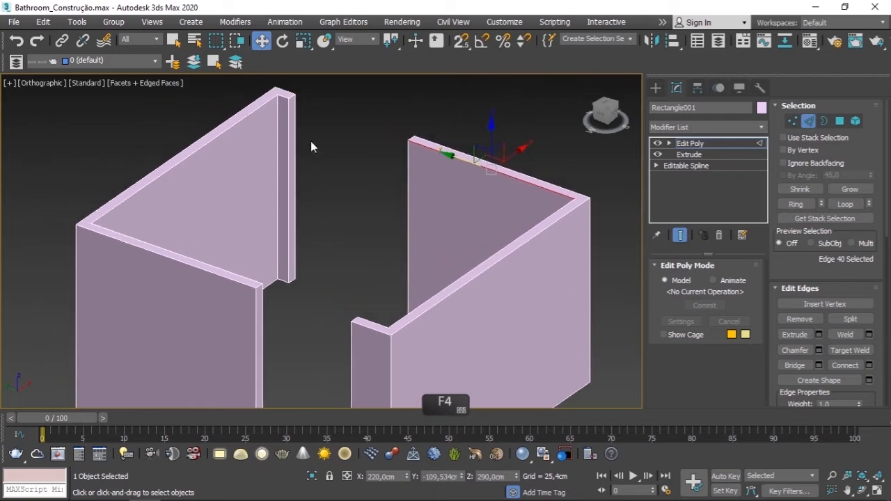
scroll(282, 94, "up", 5)
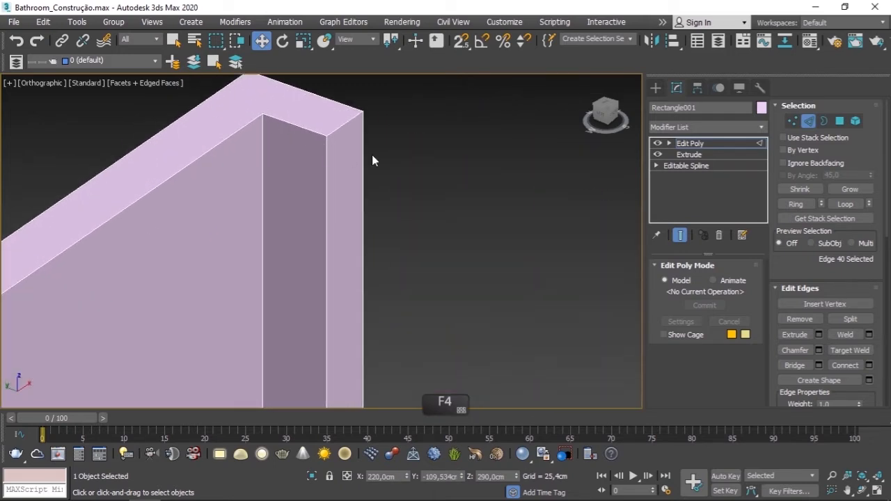
key("F4")
scroll(418, 153, "down", 4)
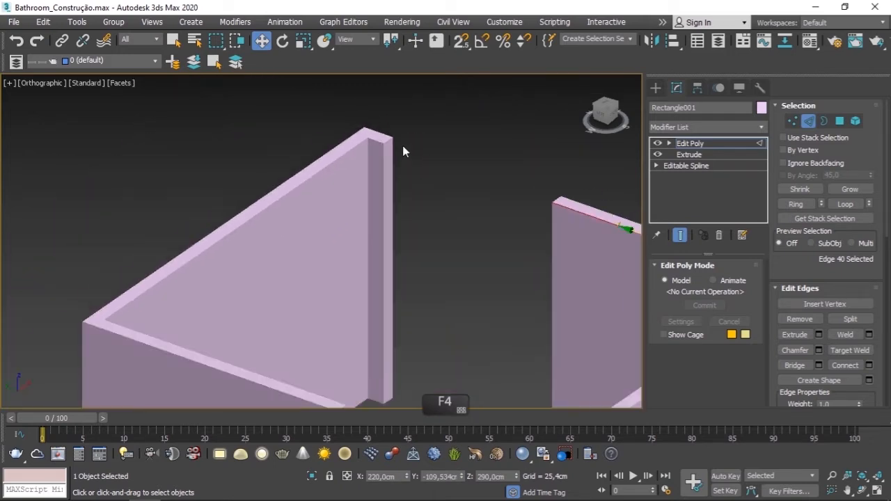
middle_click_drag(420, 213, 339, 181)
key("F4")
key("F4")
key("F4")
key("F4")
key("F4")
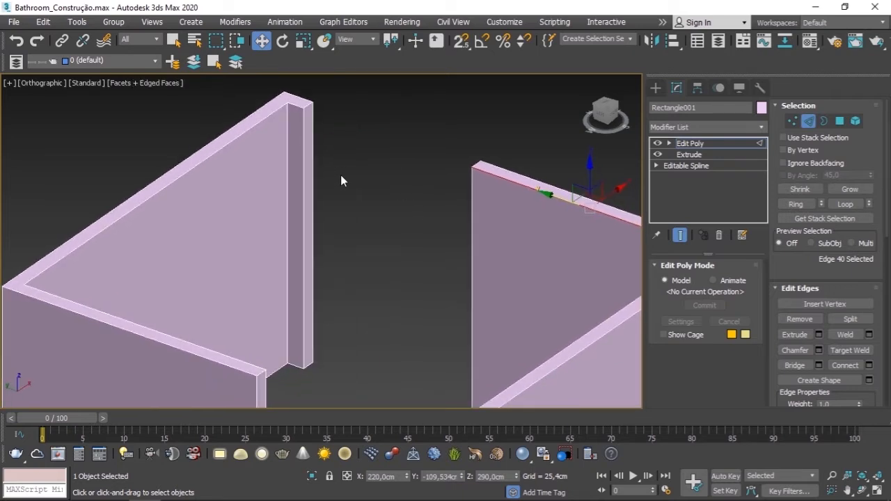
key("F4")
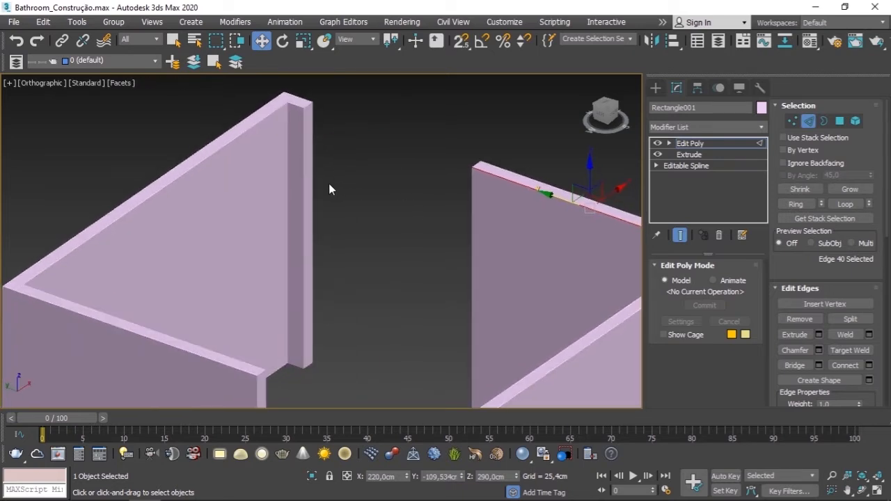
scroll(329, 183, "down", 4)
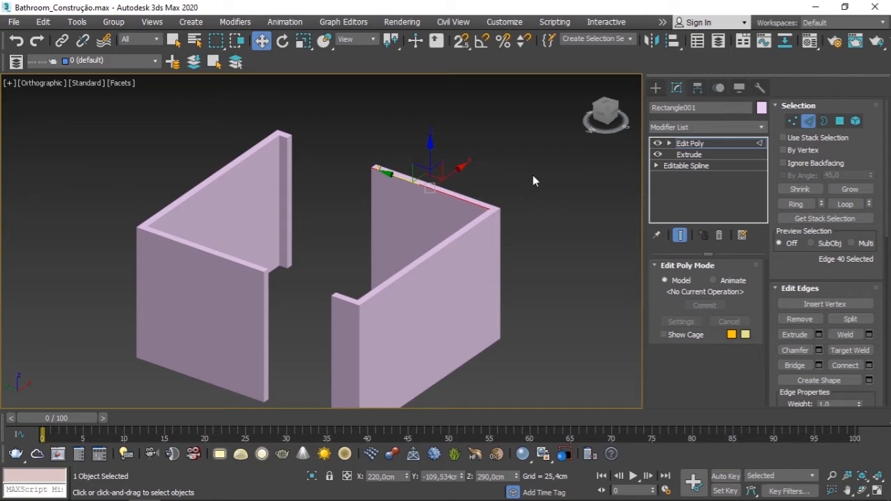
key("F4")
middle_click_drag(533, 175, 542, 137)
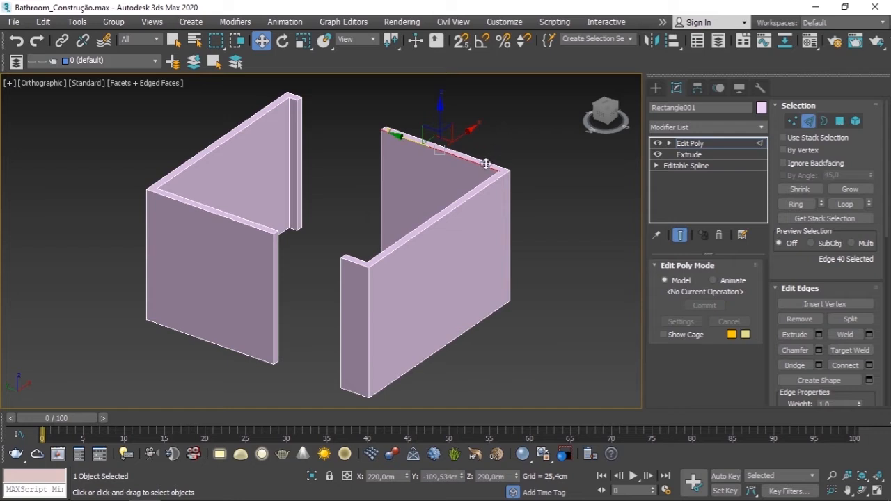
Select the long south wall's outer top edge, its vertical southwest corner edge, and the outer top edge again.
scroll(476, 159, "up", 4)
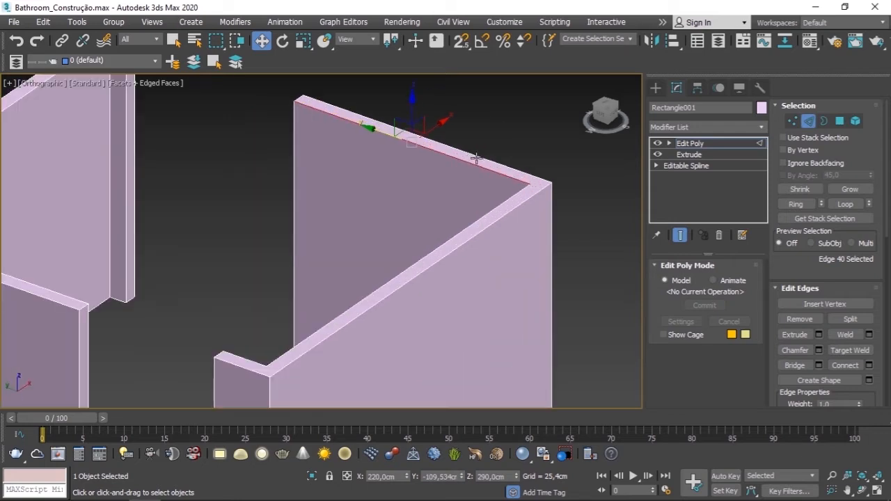
left_click(502, 215)
scroll(501, 215, "down", 4)
middle_click_drag(360, 310, 382, 166)
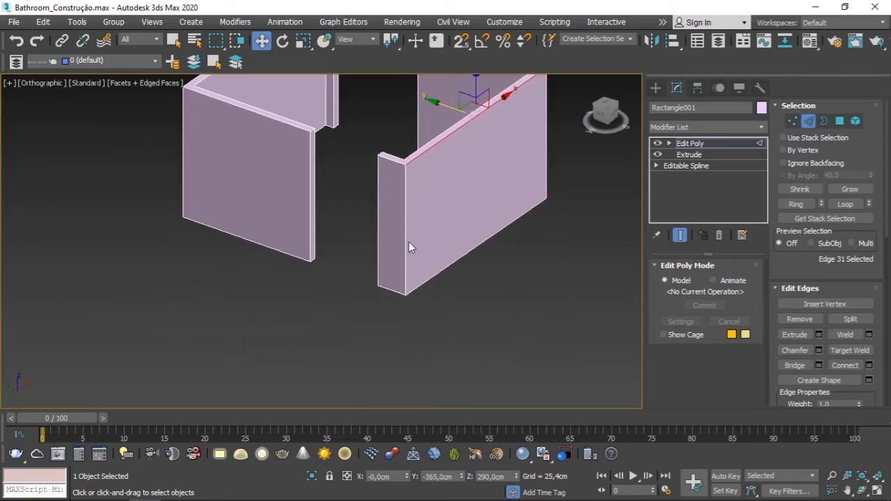
left_click(406, 240)
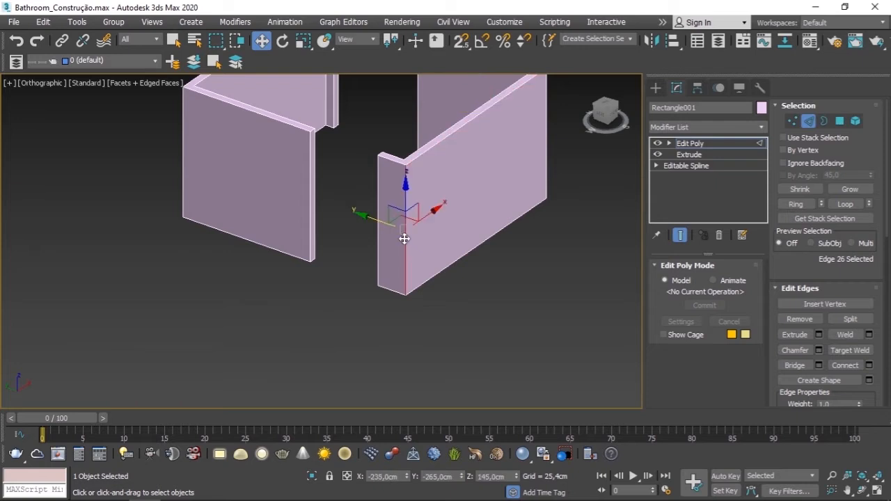
left_click(482, 111)
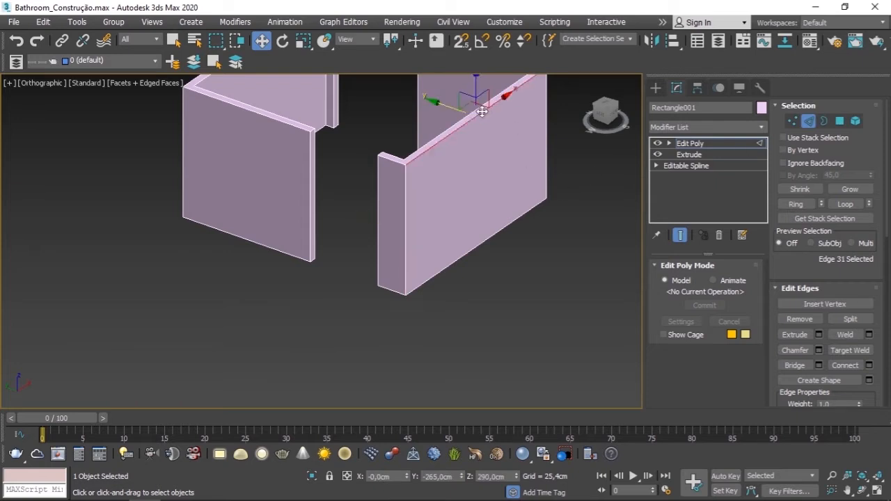
At Vertex level, select the two top vertices at the north wall section's west end and clear the selection.
left_click(794, 121)
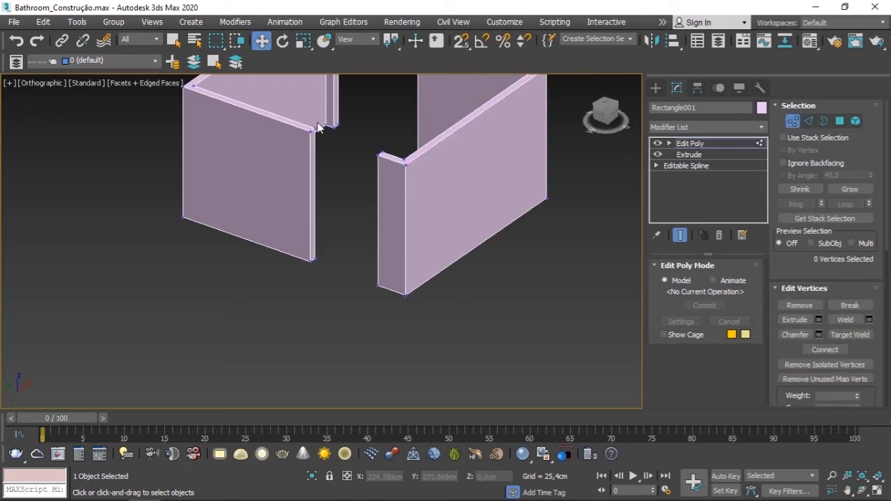
scroll(321, 124, "up", 5)
left_click_drag(296, 156, 286, 162)
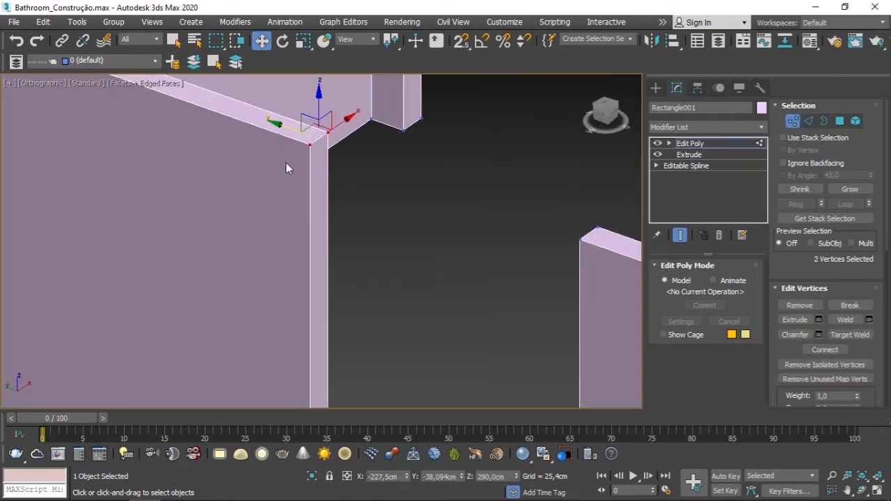
scroll(293, 161, "down", 5)
left_click(361, 210)
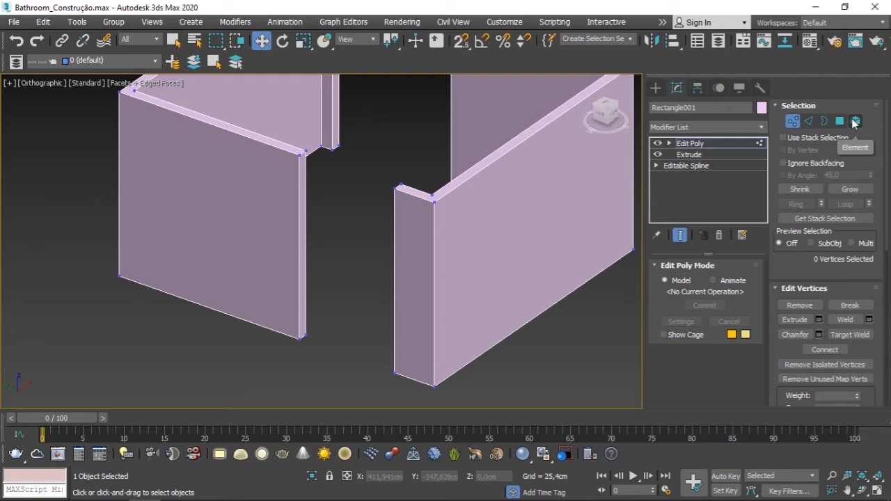
Cycle through the Vertex, Edge, Border and Polygon sub-object levels, ending at Element level.
key("1")
key("1")
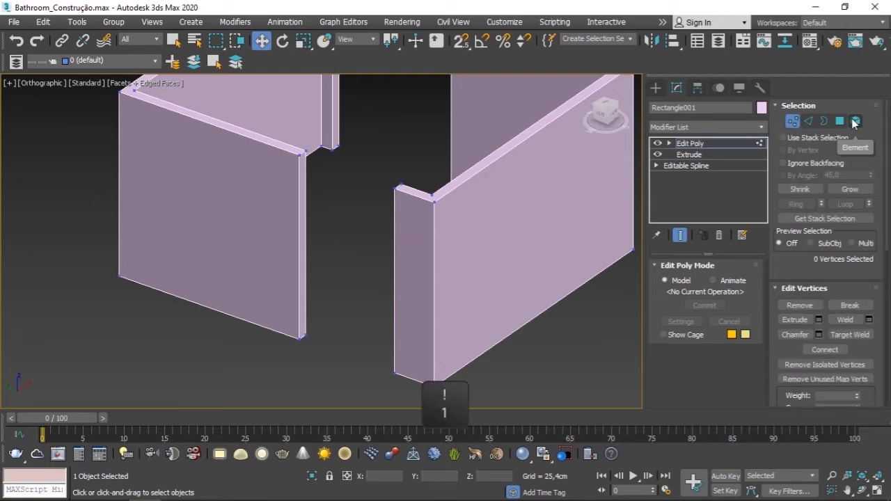
key("2")
key("2")
key("3")
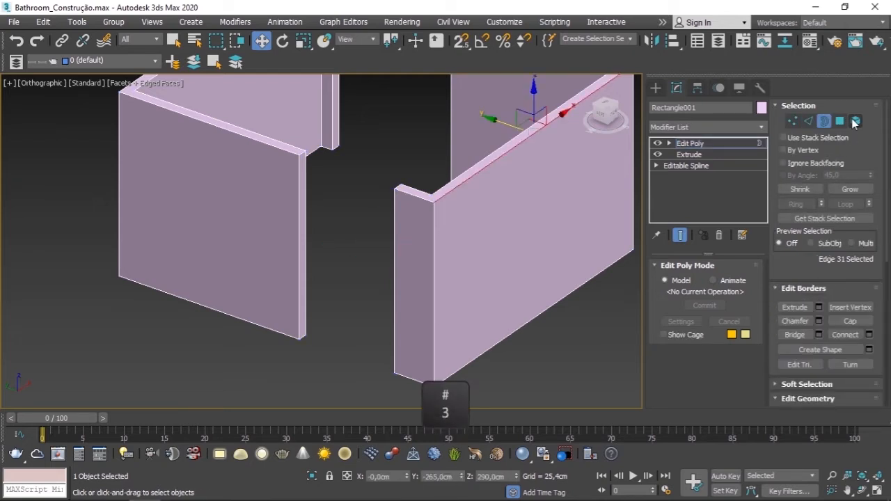
key("3")
key("4")
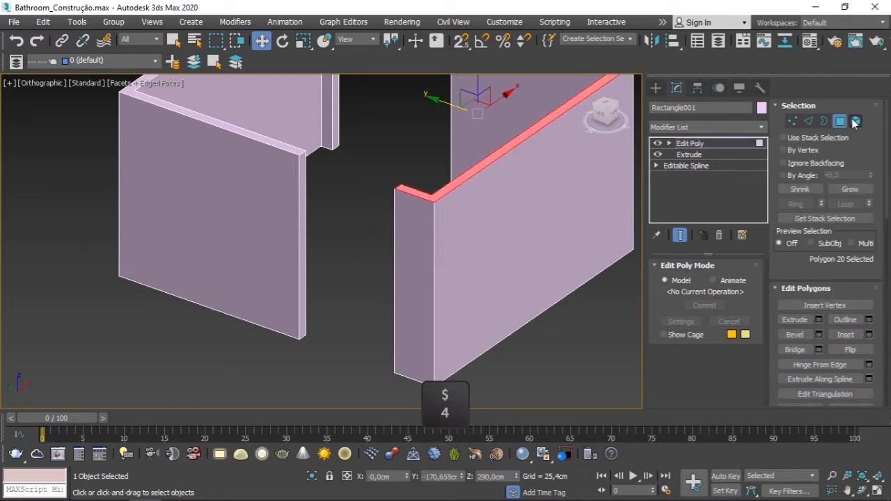
key("5")
View the walls from the top, return to an angled view, and select the north wall section as an element.
scroll(479, 152, "down", 4)
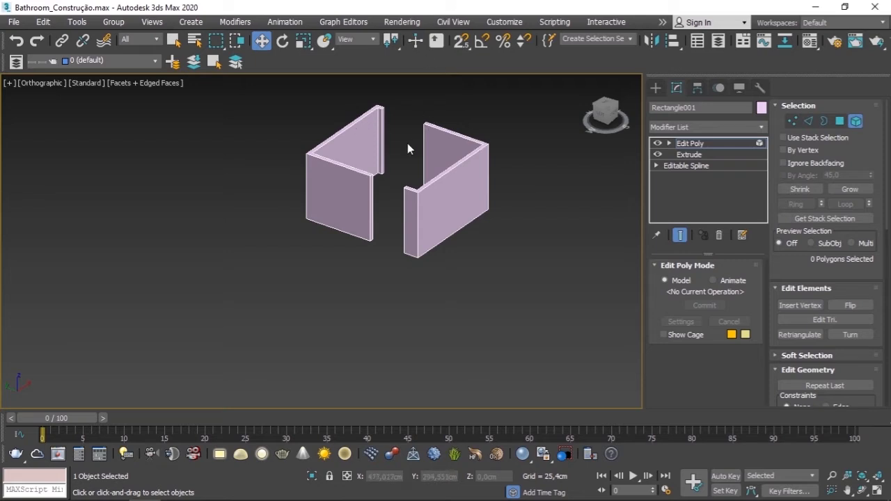
key("t")
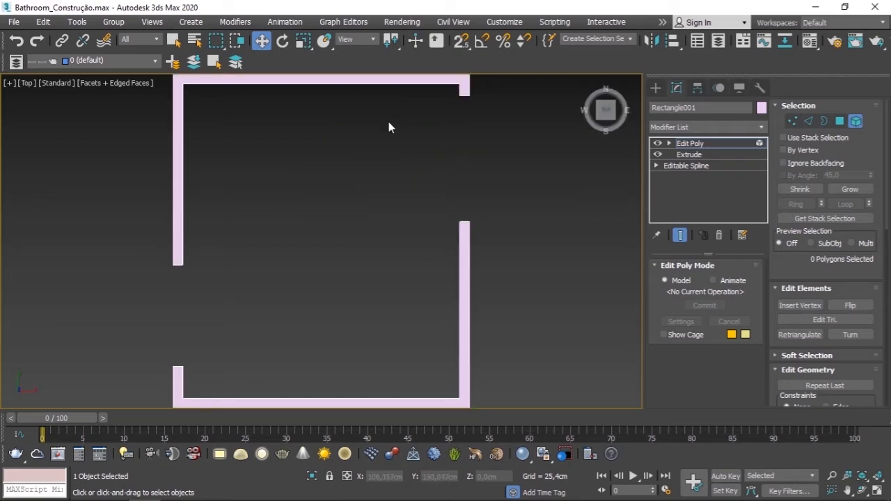
scroll(389, 121, "down", 3)
middle_click_drag(389, 122, 385, 156)
key("t")
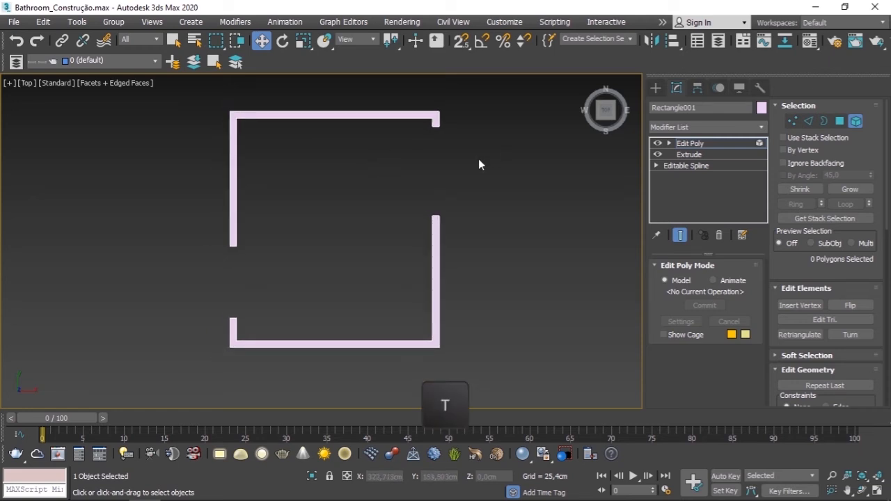
middle_click_drag(404, 204, 434, 149, "alt")
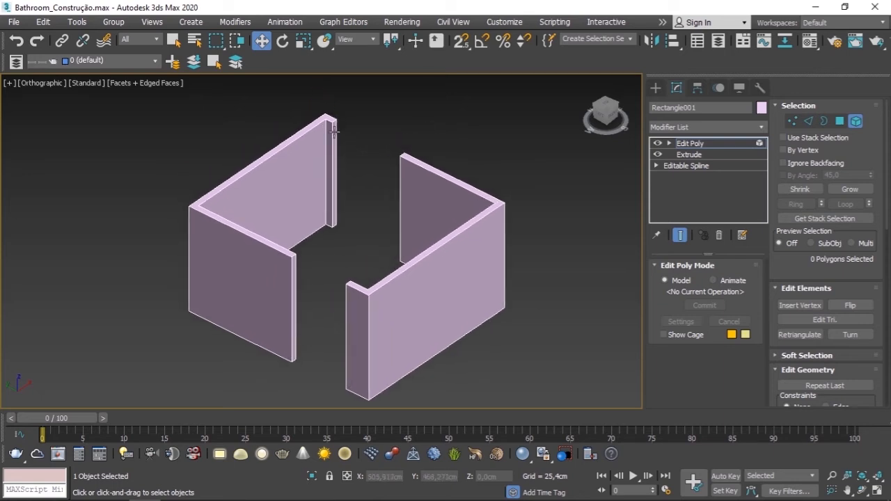
left_click(333, 131)
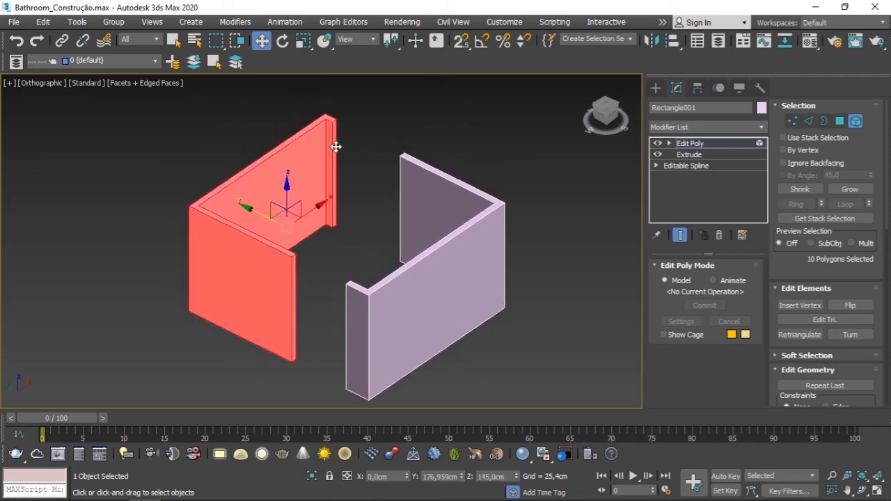
At Polygon level, select the two facing end polygons on either side of the east wall opening.
left_click(840, 122)
left_click(347, 127)
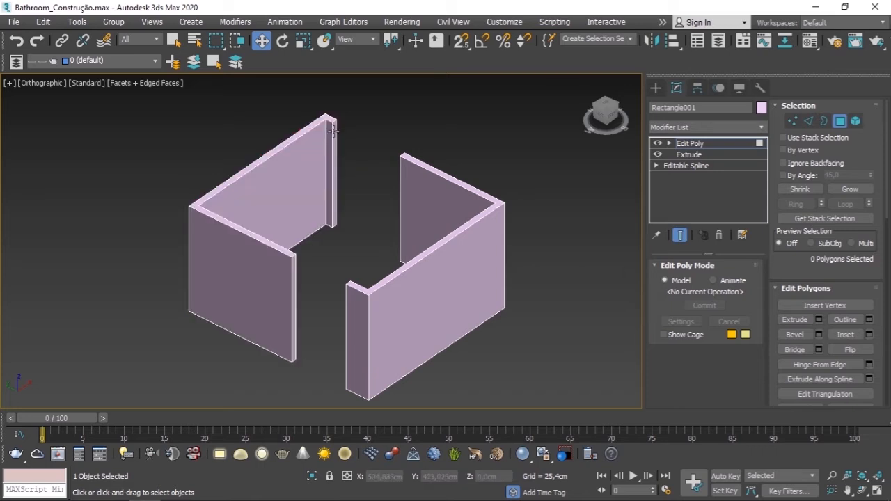
left_click(333, 139)
middle_click_drag(333, 140, 402, 132, "alt")
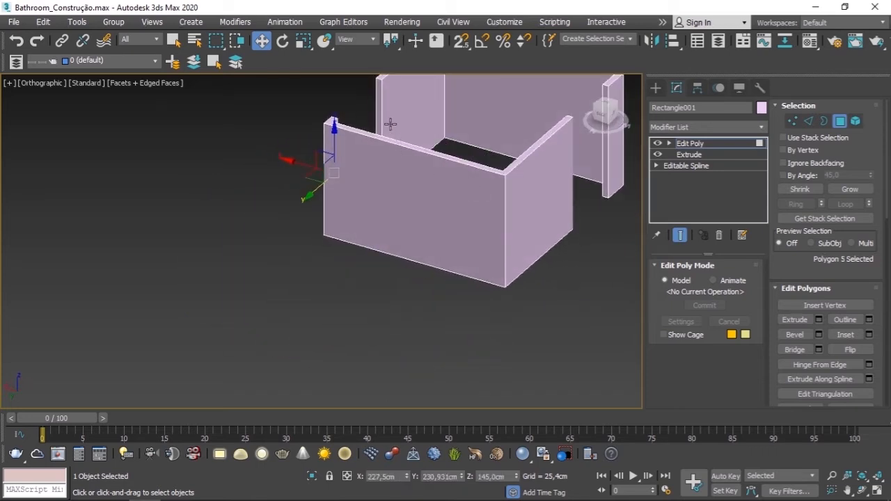
middle_click_drag(380, 105, 321, 225, "alt")
left_click(306, 198, "ctrl")
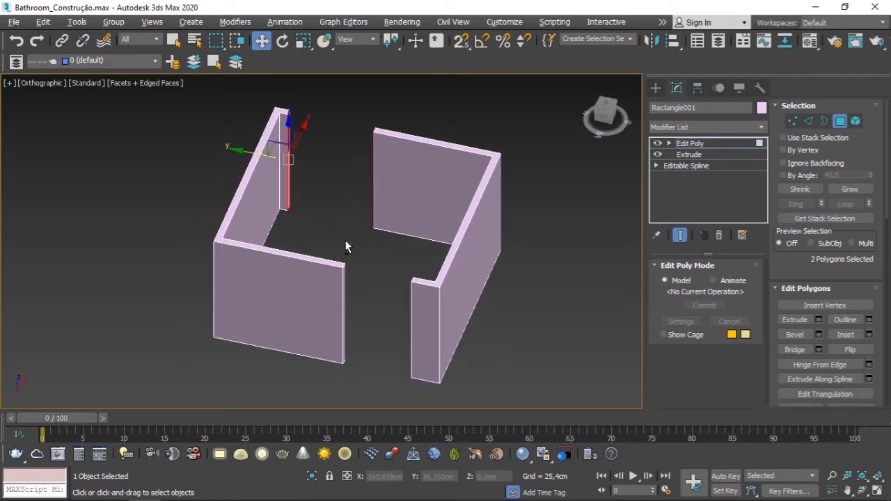
middle_click_drag(319, 179, 408, 209, "alt")
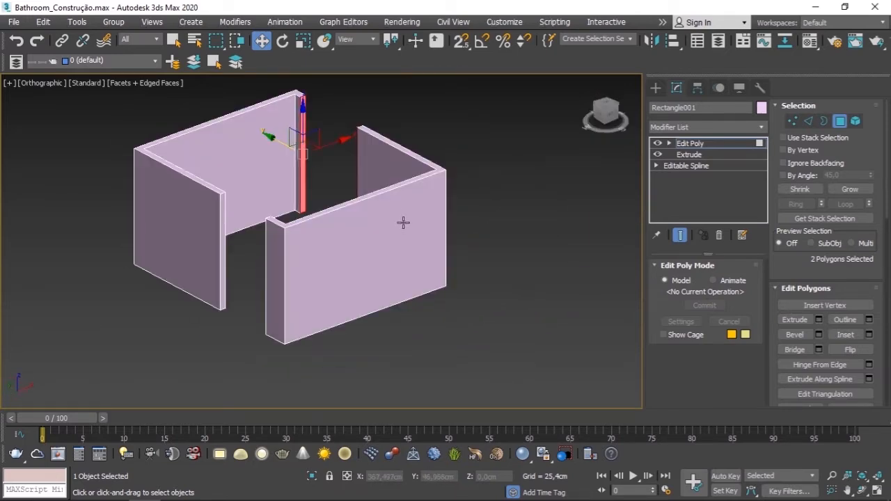
Switch region selection to Window mode and, in the top view, region-select around the north wall section's end at the east opening.
key("t")
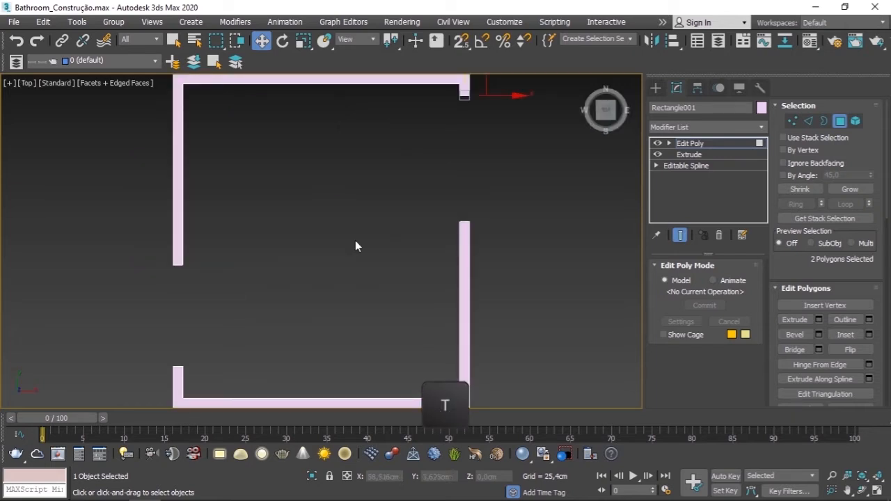
scroll(348, 209, "down", 2)
left_click(327, 159)
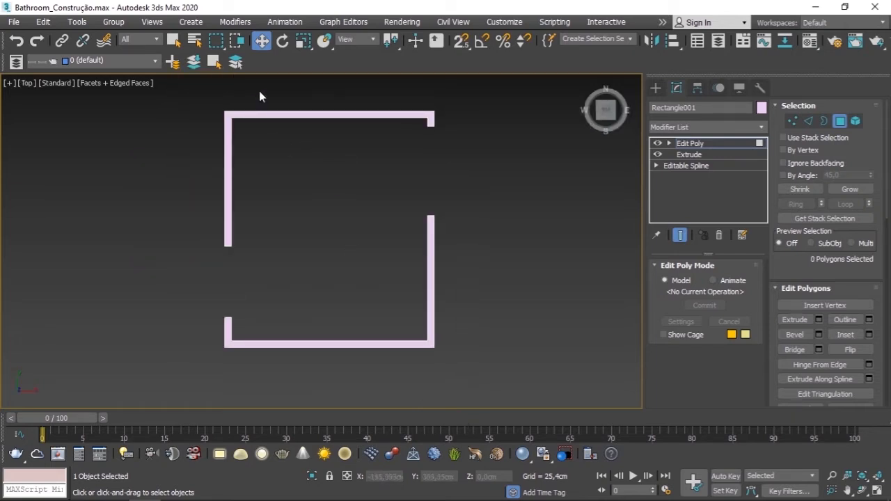
left_click(237, 43)
left_click_drag(498, 106, 399, 193)
left_click_drag(412, 190, 412, 190)
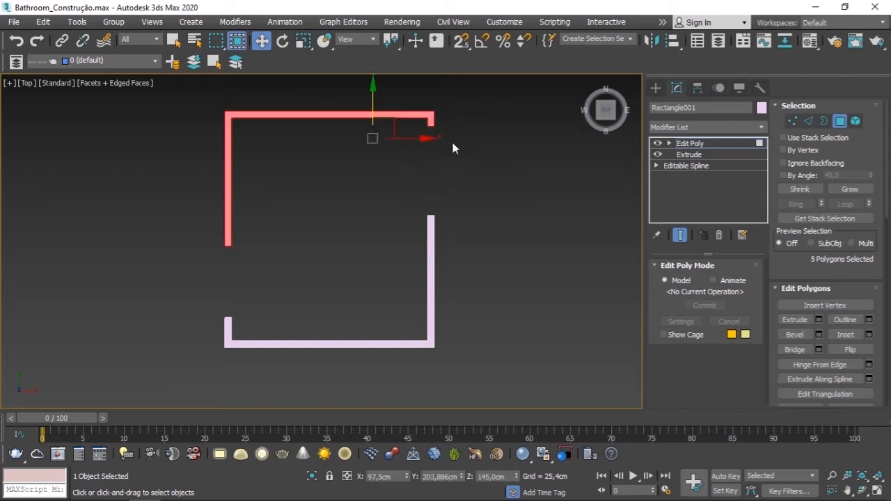
Try window-selecting the whole north wall section in the top view, drawing the region from opposite corners.
left_click(447, 192)
left_click_drag(468, 81, 196, 262)
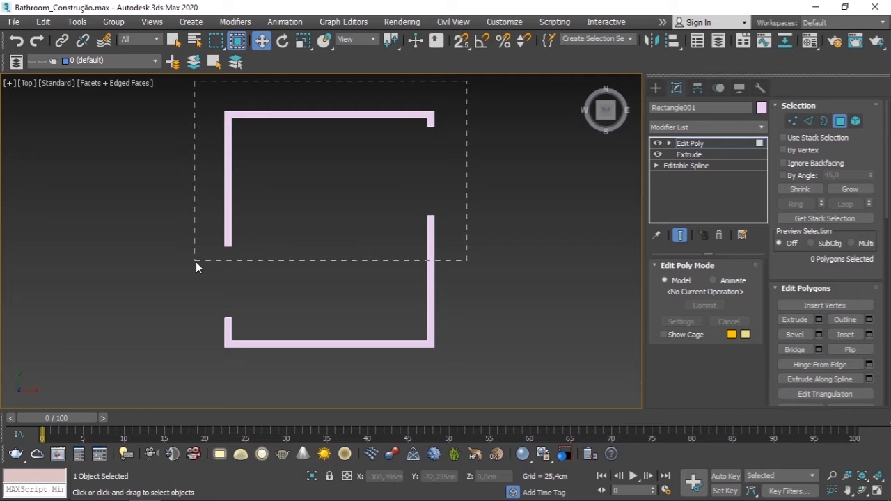
mouse_move(197, 262)
left_mouse_down()
mouse_move(463, 256)
mouse_move(328, 251)
mouse_move(212, 261)
left_mouse_up()
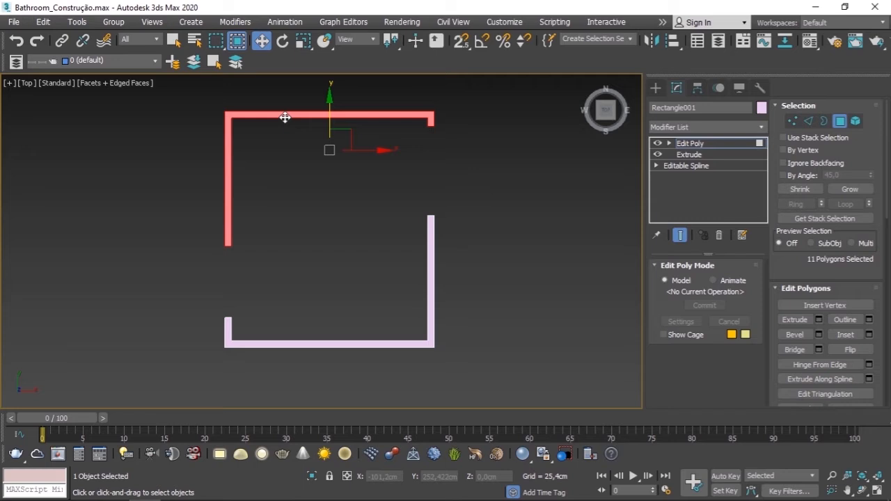
left_click_drag(201, 94, 467, 265)
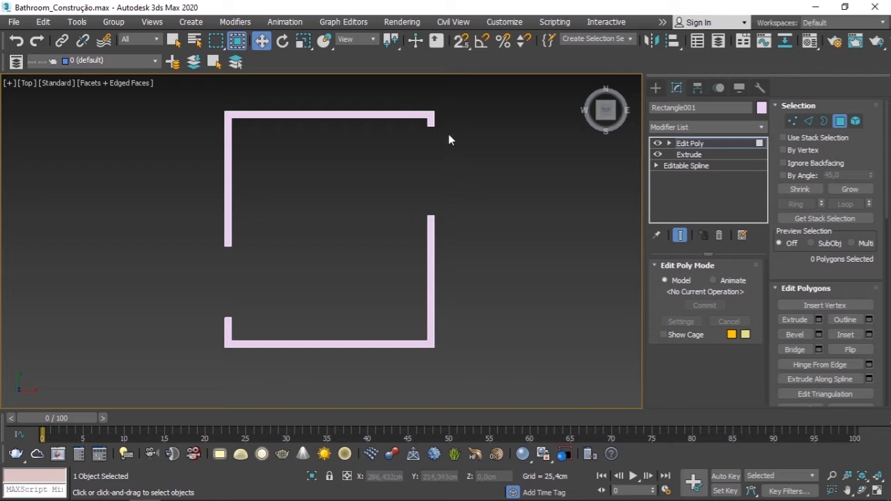
Window-select the south wall section's end polygon at the east opening, inspect it at an angle, and return to the top view.
scroll(440, 138, "up", 2)
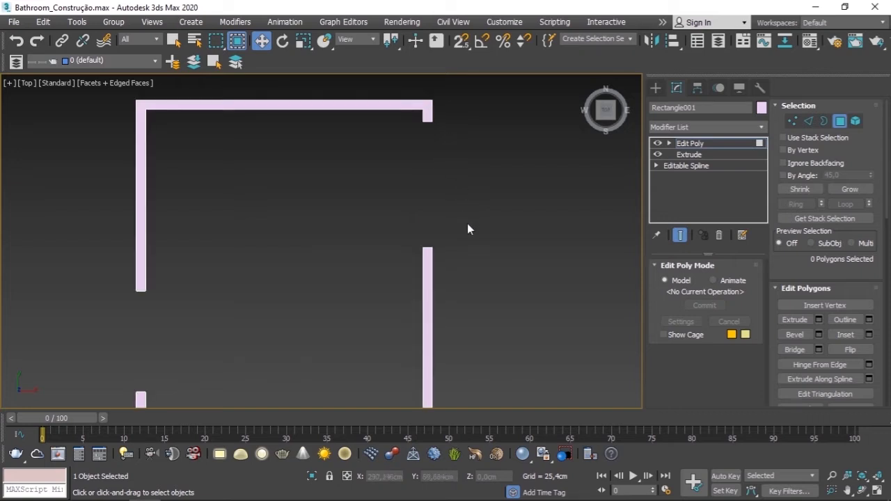
mouse_move(459, 220)
left_mouse_down()
mouse_move(419, 265)
mouse_move(412, 289)
mouse_move(400, 271)
left_mouse_up()
mouse_move(399, 271)
middle_mouse_down("alt")
mouse_move(455, 225)
mouse_move(575, 202)
middle_mouse_up("alt")
key("t")
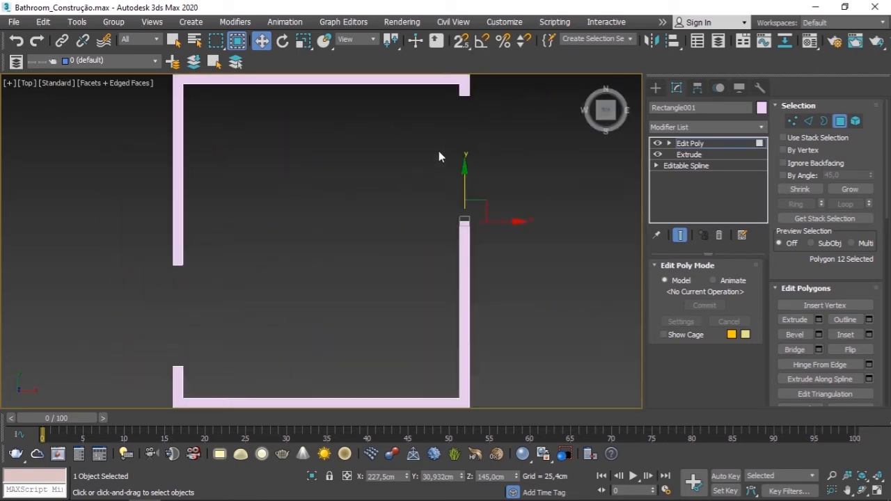
key("z")
scroll(437, 158, "down", 15)
scroll(433, 180, "down", 1)
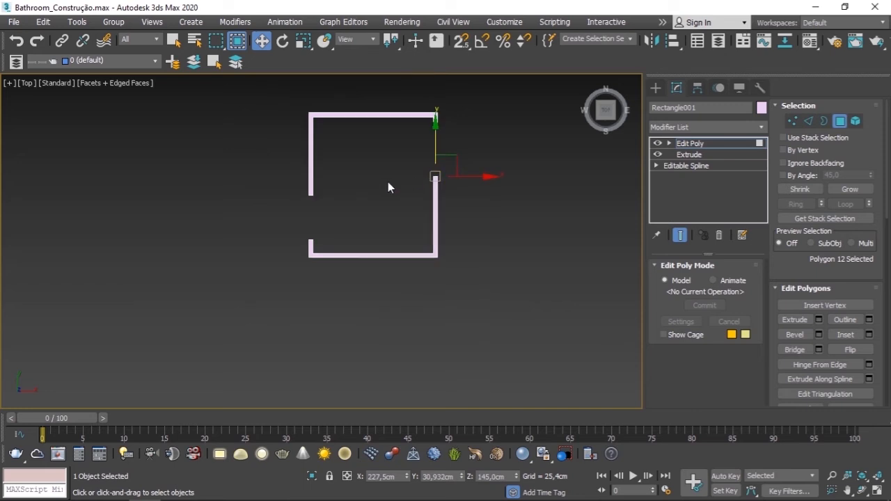
Clear the polygon selection and window-select the south wall section's end face at the east opening in the top view.
left_click(388, 182)
scroll(436, 176, "up", 11)
left_click_drag(523, 188, 474, 241)
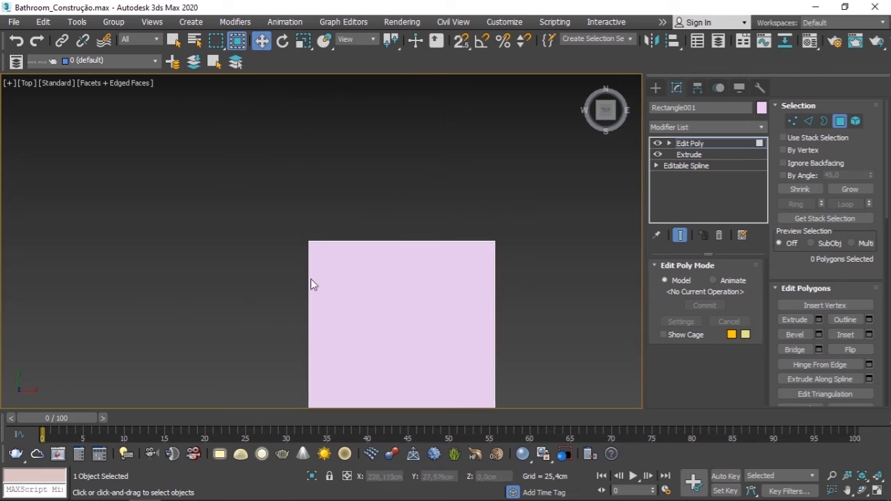
scroll(529, 192, "down", 10)
scroll(529, 179, "up", 10)
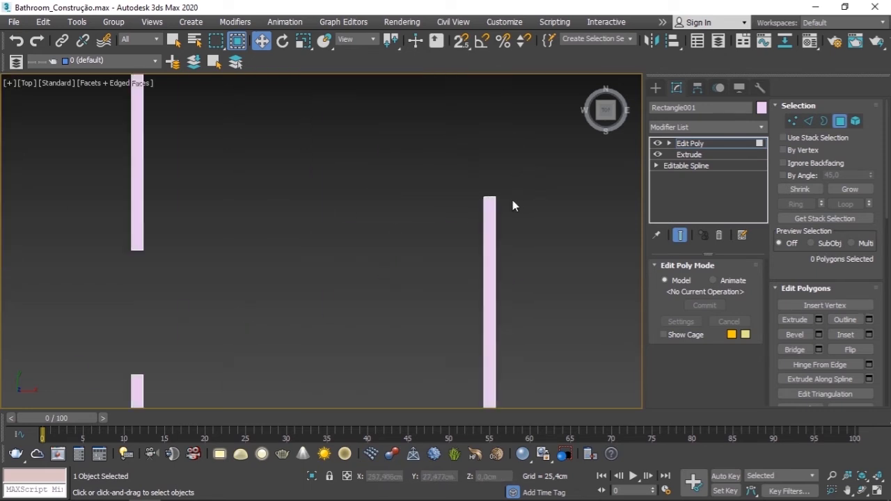
left_click_drag(515, 174, 466, 213)
scroll(463, 167, "down", 4)
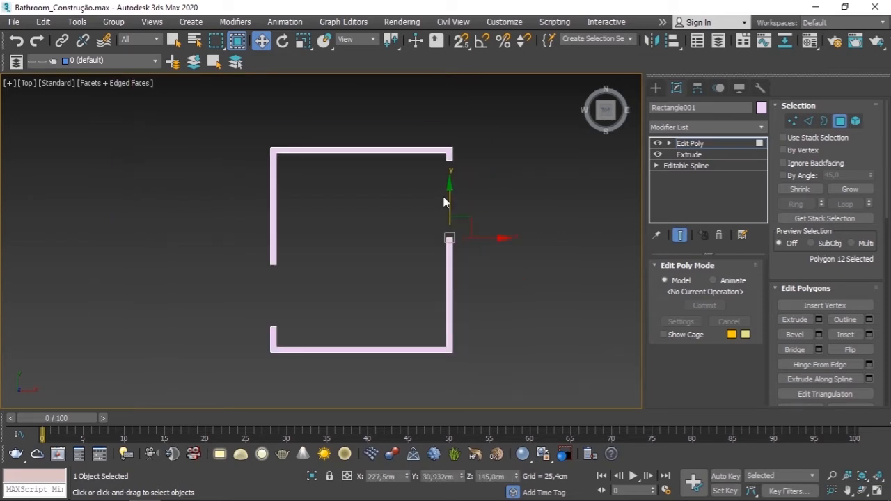
Add the north wall section's end face at the east opening to the selection and inspect both faces at an angle.
scroll(446, 191, "up", 1)
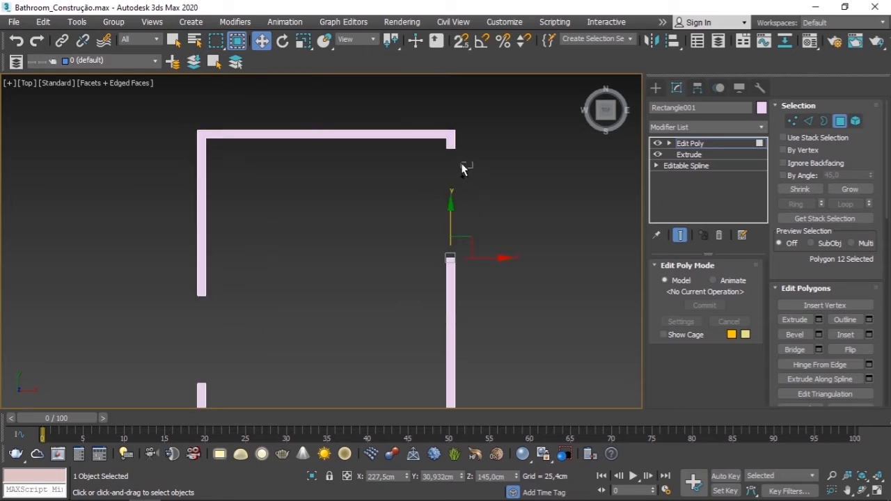
left_click_drag(437, 149, 433, 148)
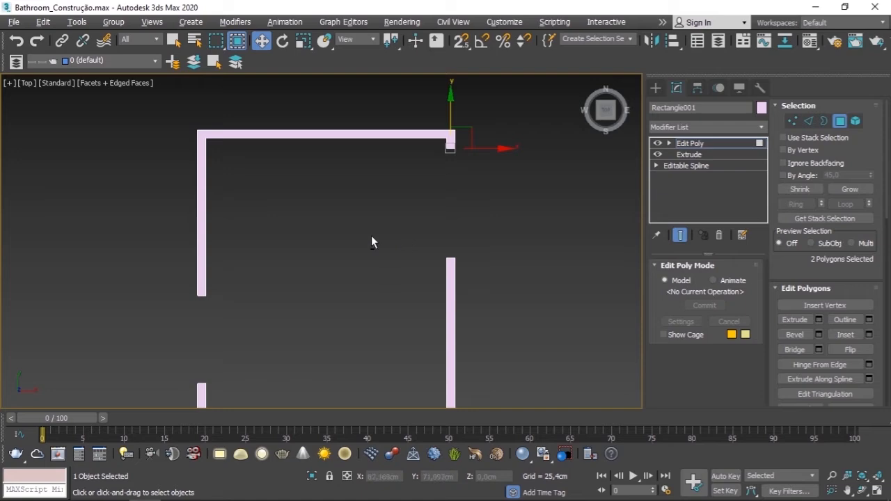
middle_click_drag(369, 251, 360, 218, "alt")
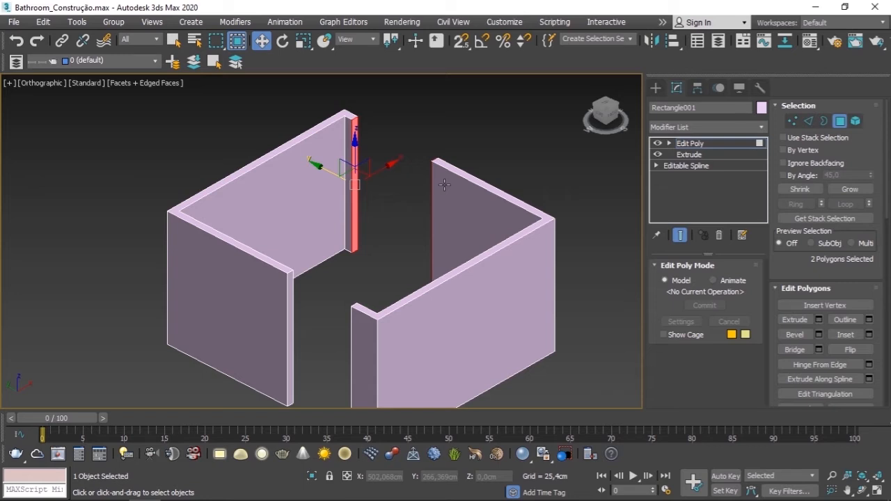
scroll(378, 142, "up", 5)
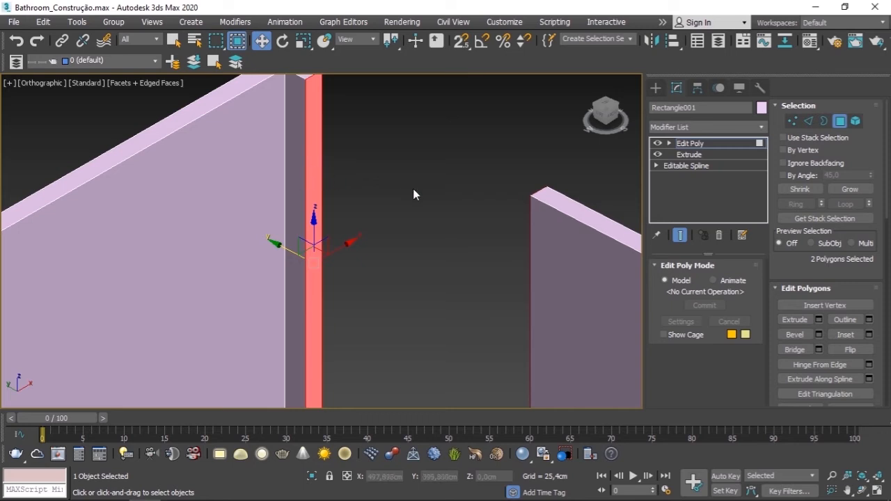
middle_click_drag(415, 195, 399, 162)
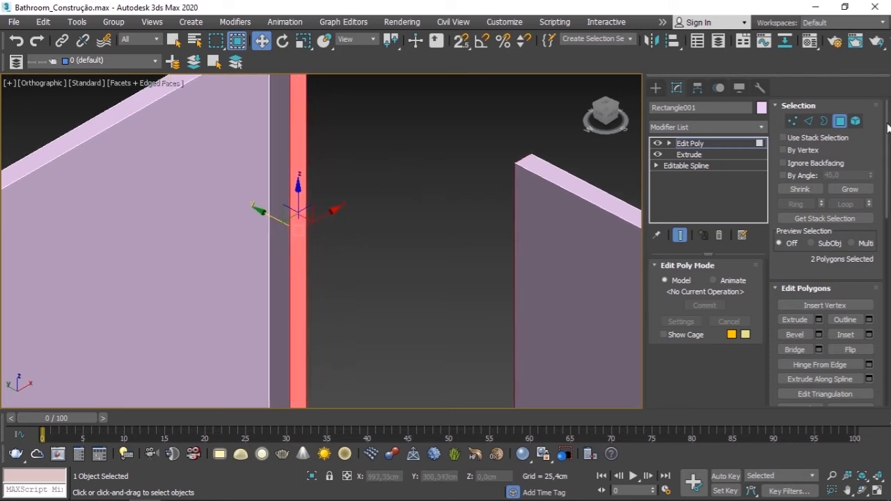
Activate Slice Plane for the two selected end polygons.
left_click_drag(888, 127, 869, 72)
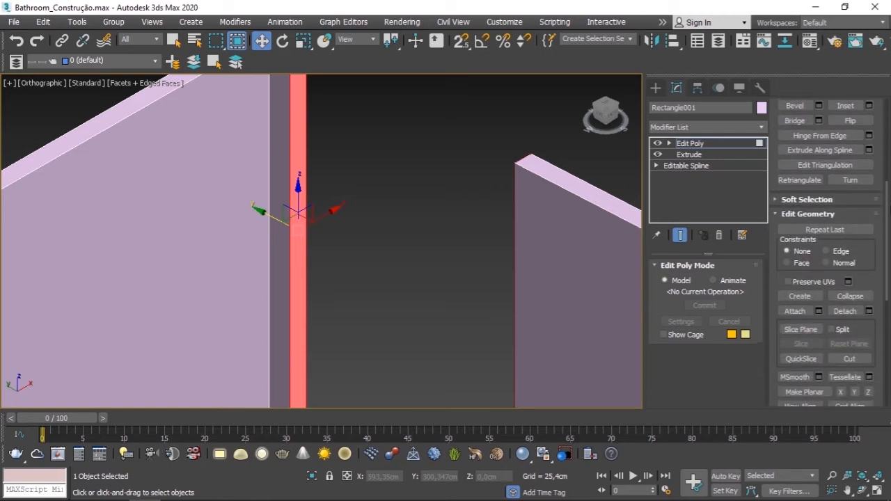
scroll(828, 236, "down", 3)
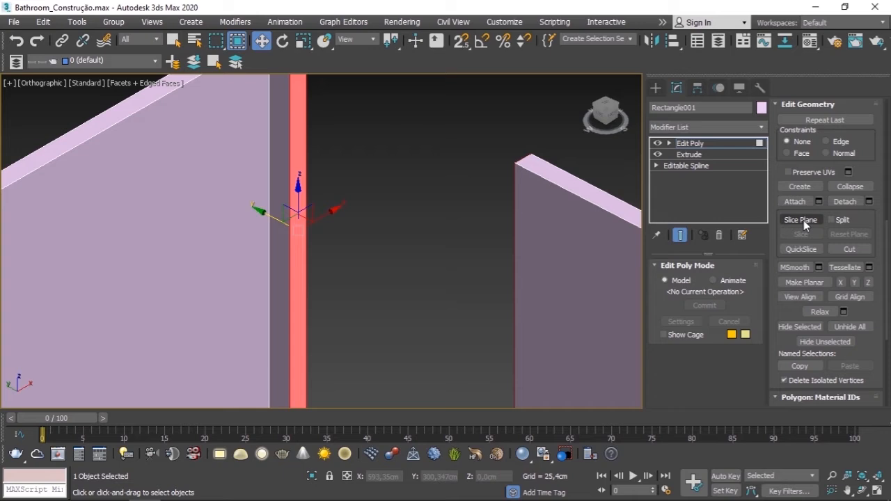
left_click(801, 220)
scroll(402, 203, "down", 5)
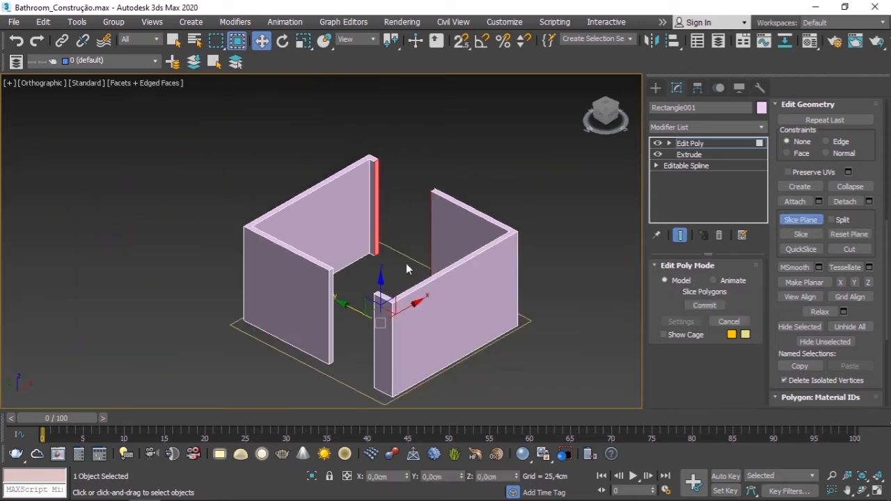
middle_click_drag(406, 263, 385, 208)
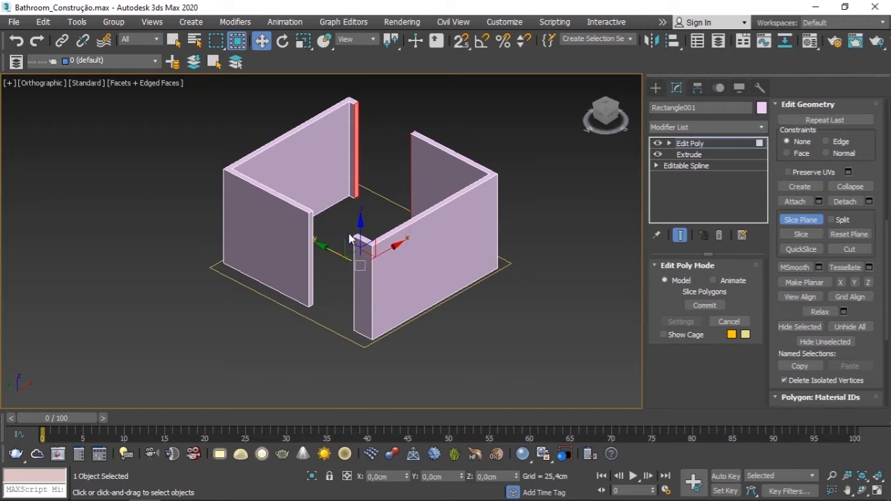
Try raising the slice plane freehand along Z to about 192 cm, and undo the moves.
scroll(359, 253, "up", 2)
left_click_drag(363, 243, 385, 209)
scroll(357, 126, "up", 7)
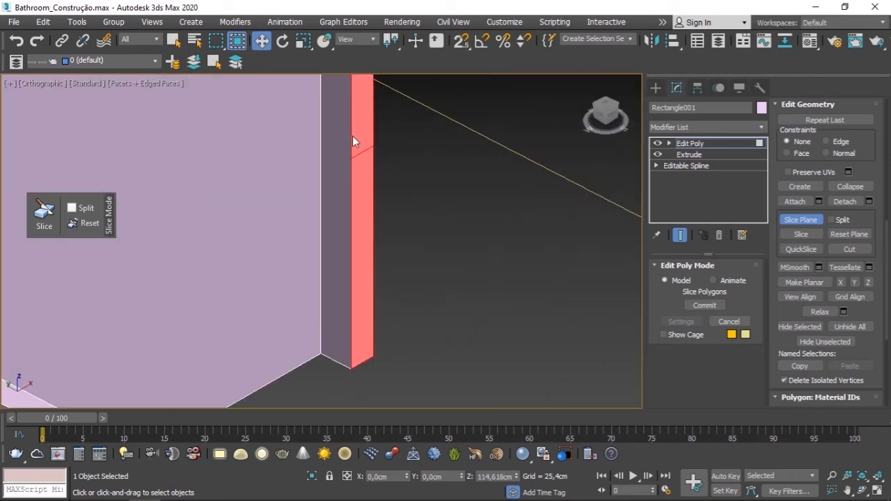
scroll(357, 166, "down", 5)
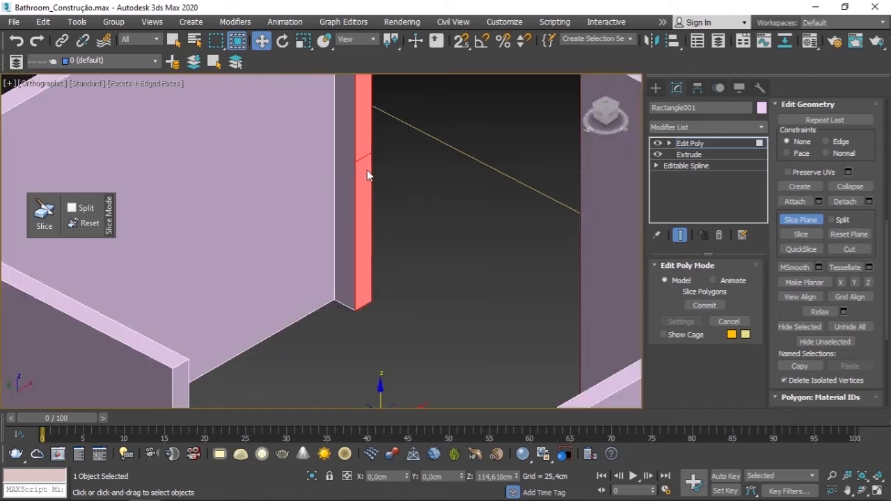
left_click_drag(373, 261, 378, 220)
scroll(401, 222, "down", 4)
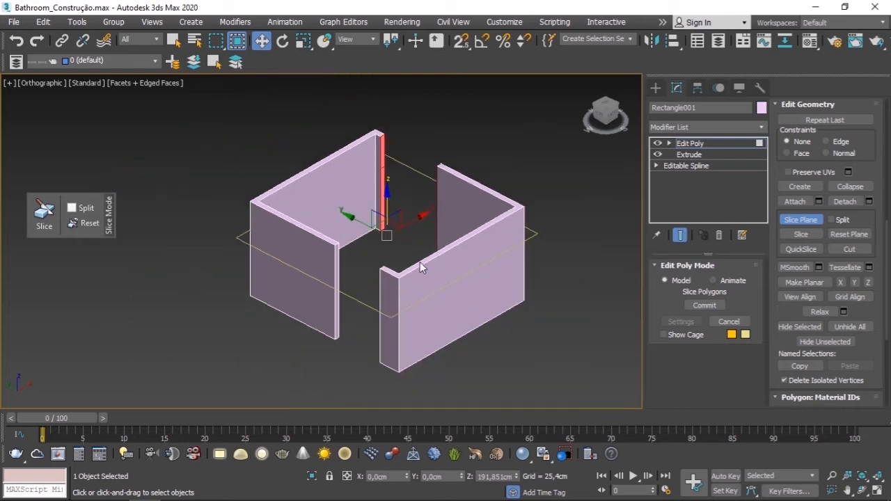
middle_click_drag(419, 262, 392, 228)
key("ctrl+z")
key("ctrl+z")
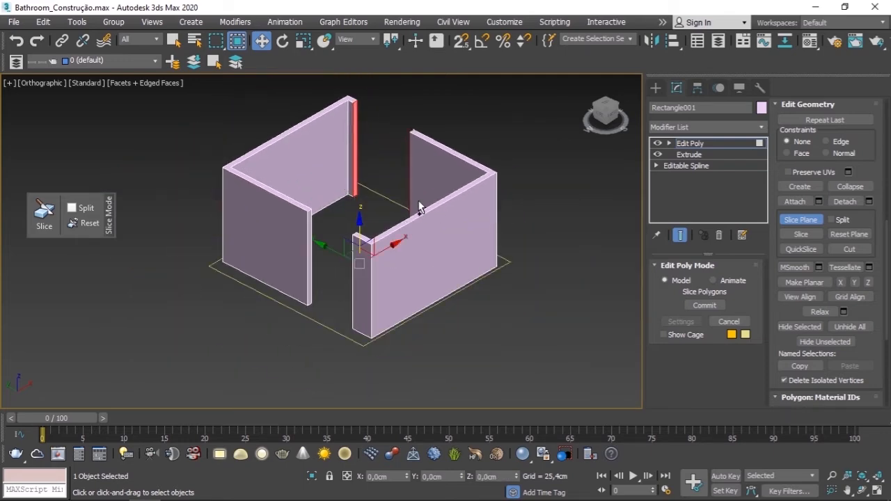
key("f")
scroll(276, 279, "down", 3)
scroll(483, 258, "down", 2)
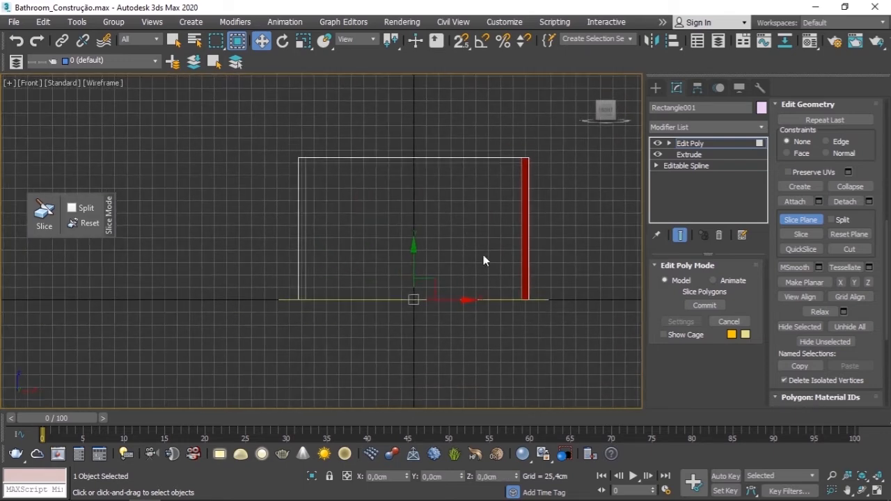
key("g")
scroll(428, 321, "up", 3)
left_click_drag(394, 238, 388, 212)
right_click(389, 213)
scroll(361, 233, "down", 3)
middle_click_drag(411, 194, 469, 254)
middle_click_drag(411, 202, 403, 239, "alt")
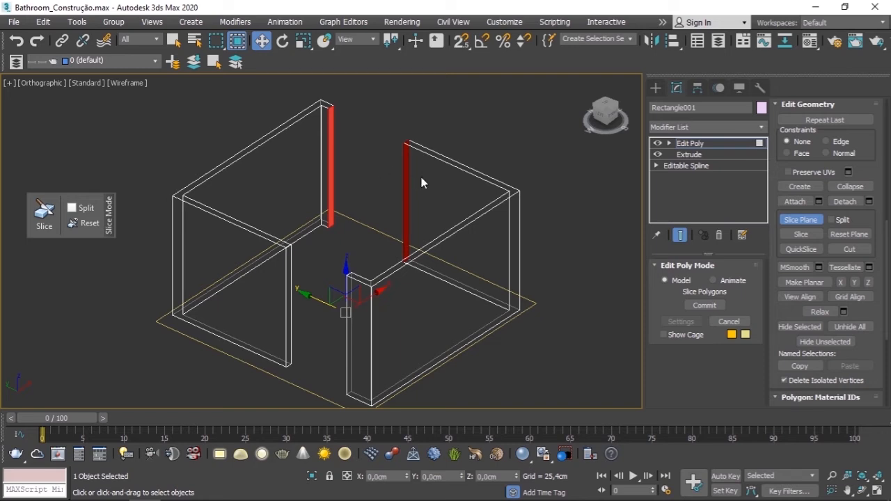
Open the Move Transform Type-In for the slice plane and place the dialog clear of the walls.
right_click(261, 44)
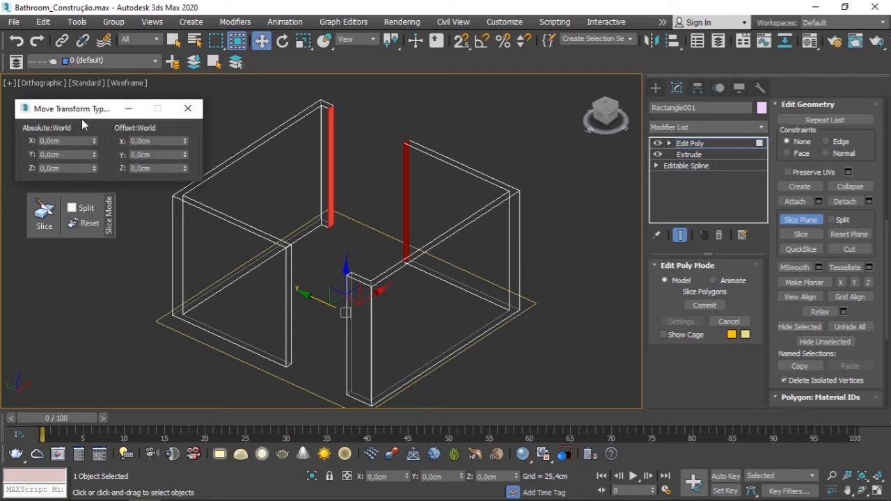
left_click_drag(80, 118, 519, 101)
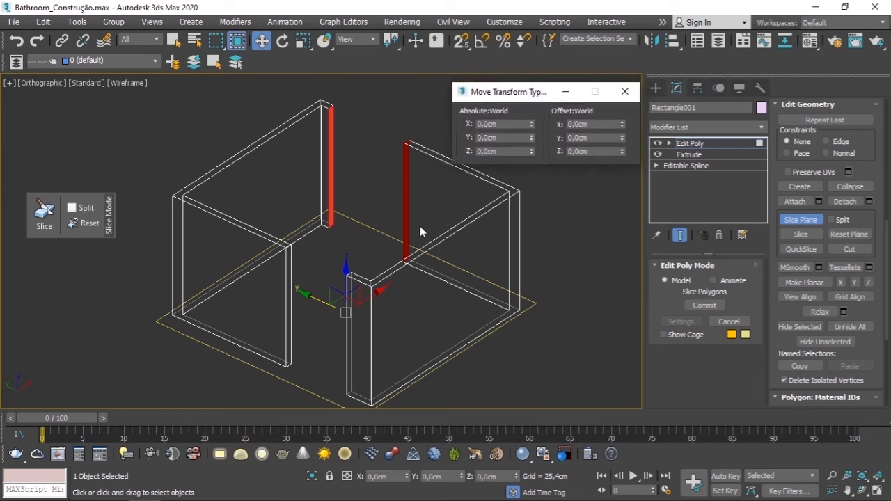
middle_click_drag(420, 226, 380, 231)
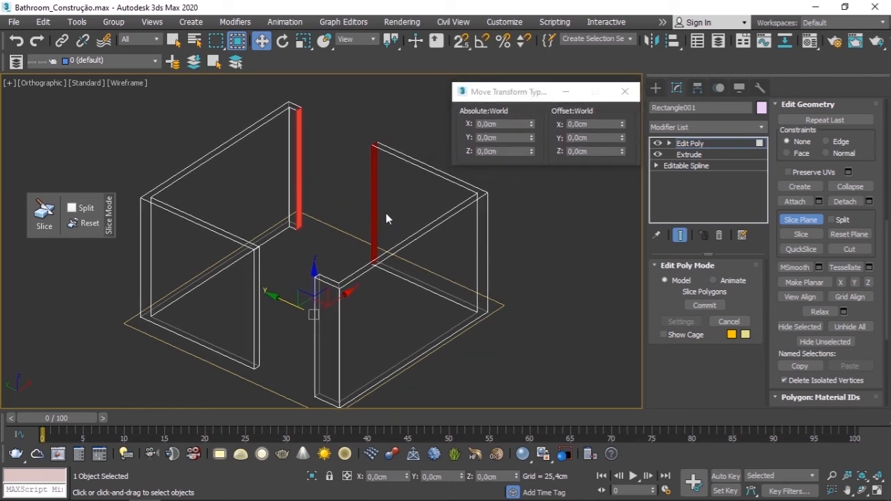
left_click(537, 94)
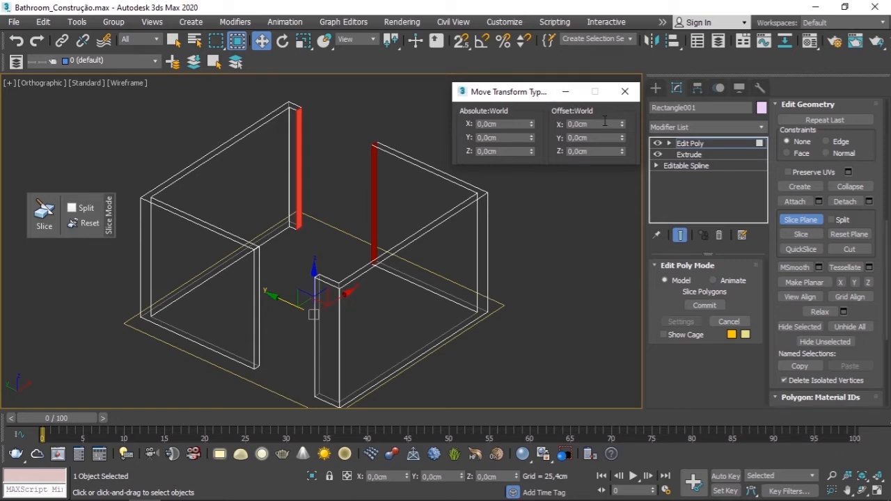
key("F3")
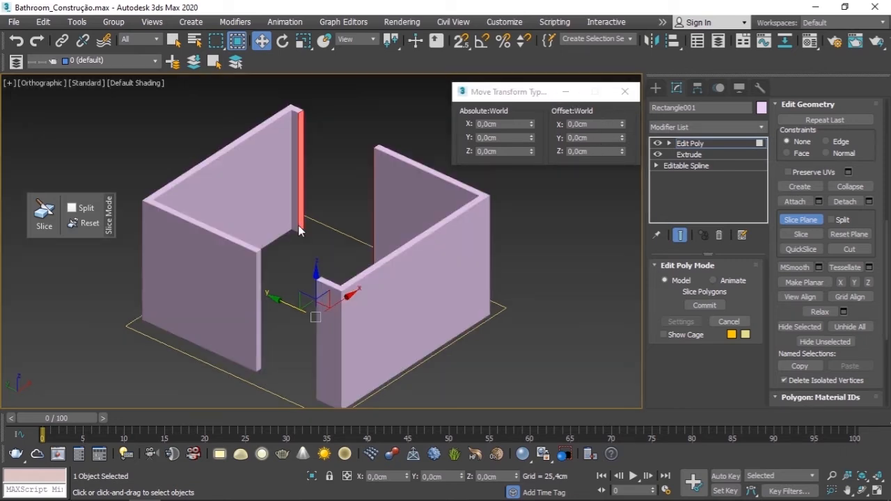
left_click_drag(316, 278, 323, 213)
right_click(322, 213)
left_click_drag(314, 286, 318, 199)
right_click(326, 212)
Raise the slice plane freehand to about 179 cm in Z with the walls in wireframe, and reset its Z position to zero.
key("f")
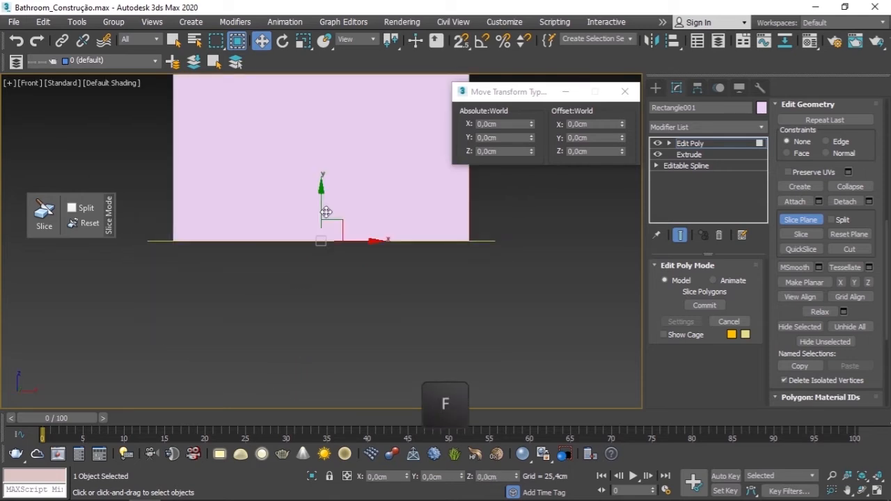
middle_click_drag(354, 177, 354, 255)
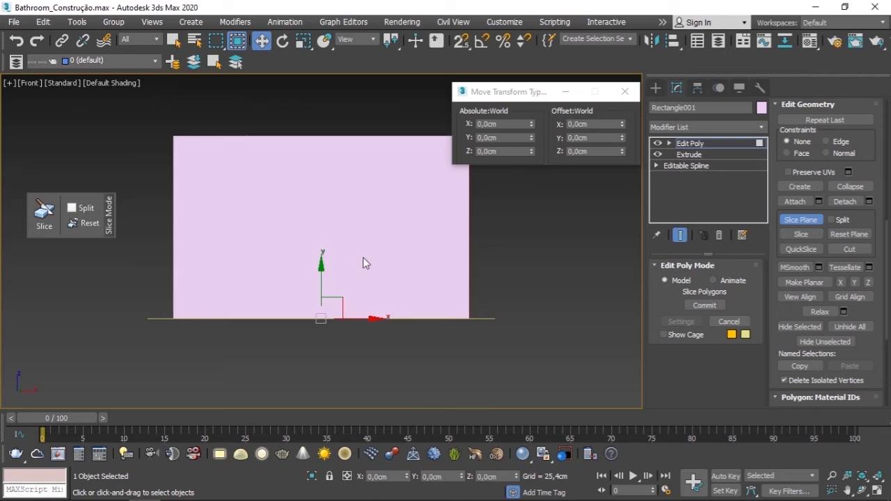
scroll(367, 254, "up", 2)
middle_click_drag(212, 248, 376, 235)
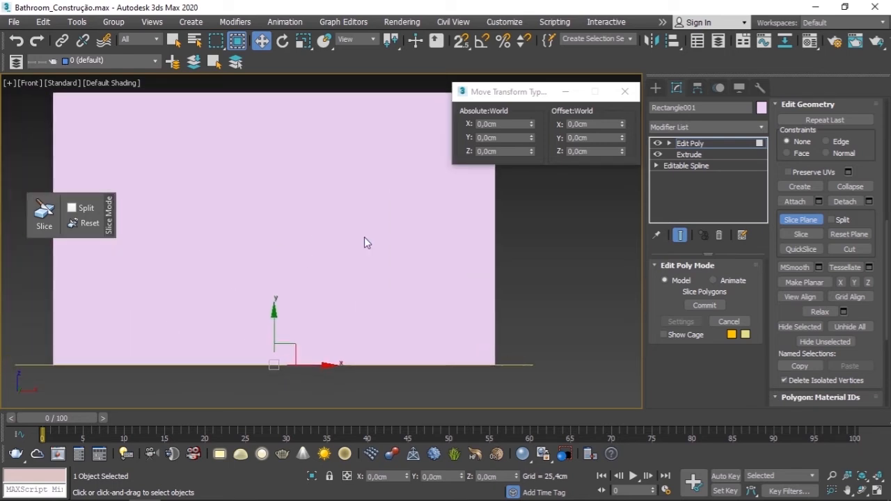
key("F3")
middle_click_drag(457, 198, 389, 224)
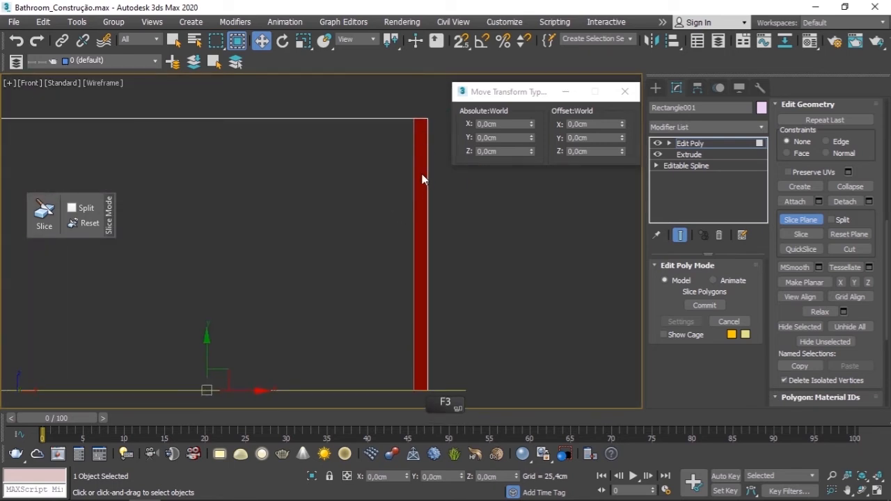
middle_click_drag(214, 246, 268, 242)
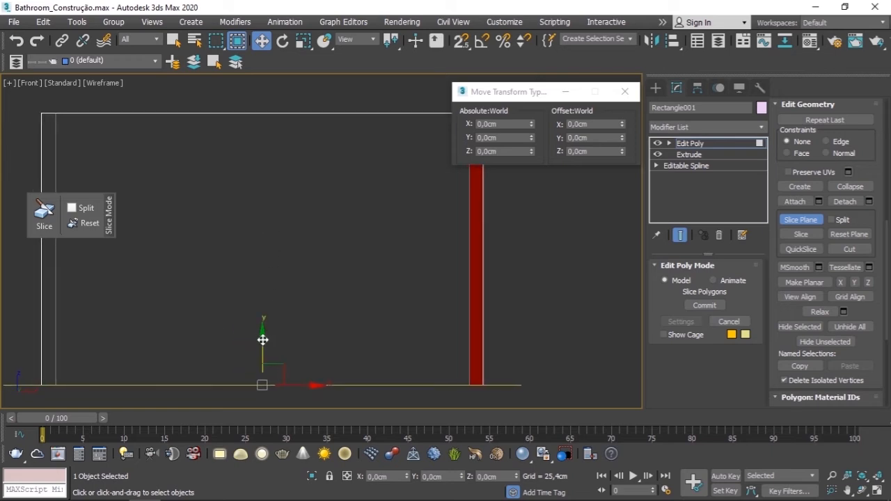
left_click_drag(260, 339, 307, 199)
middle_click_drag(255, 212, 262, 233, "alt")
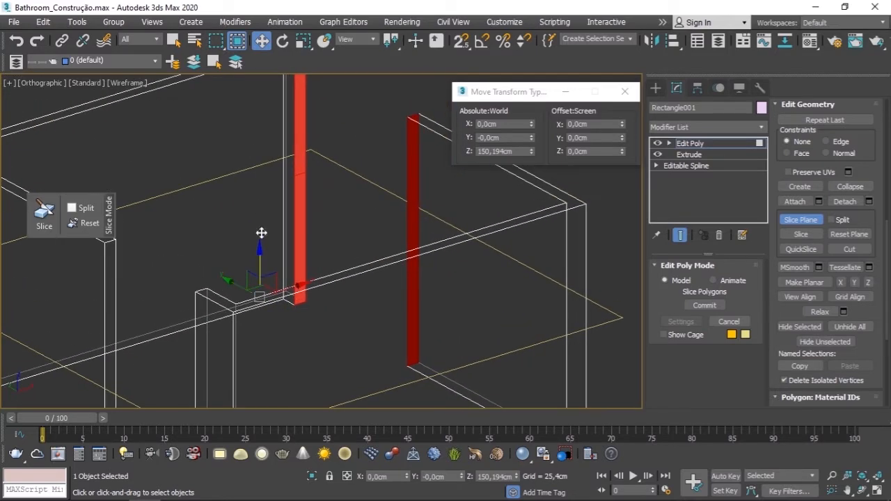
left_click_drag(260, 253, 258, 227)
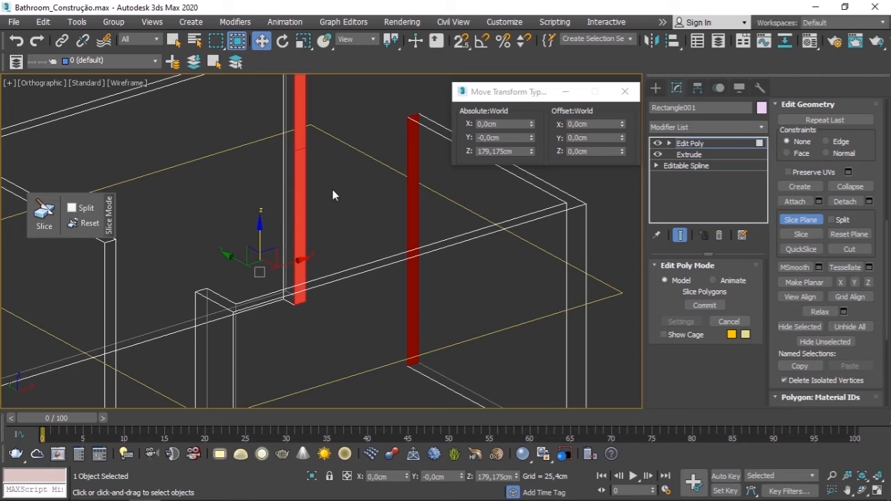
scroll(329, 189, "down", 5)
middle_click_drag(352, 202, 327, 207, "alt")
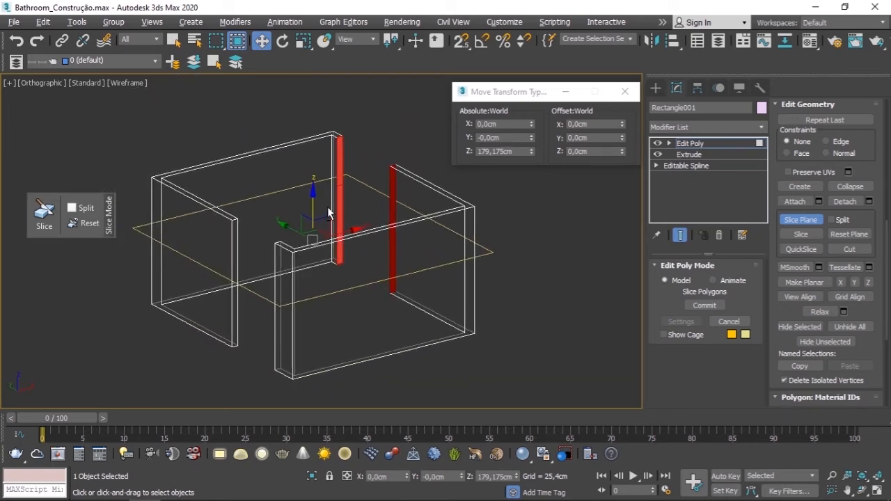
right_click(518, 479)
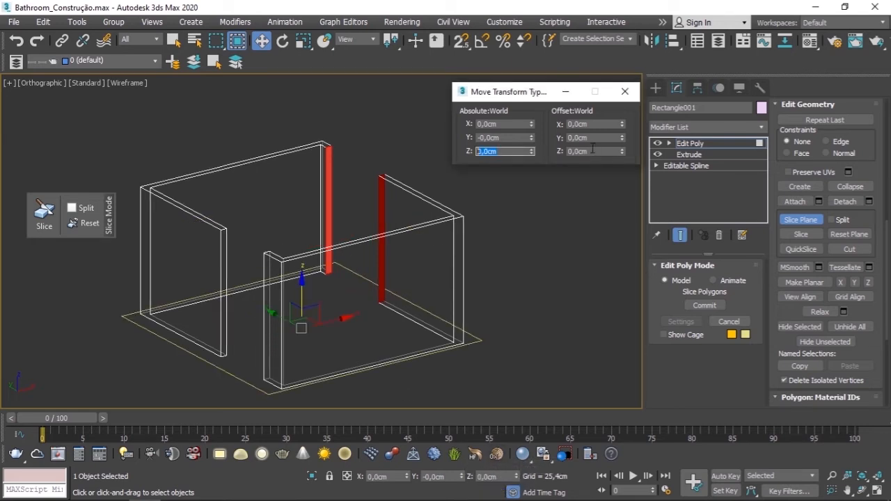
Offset the slice plane by 210 cm in Z and check where it crosses the two selected end faces.
left_click(593, 150)
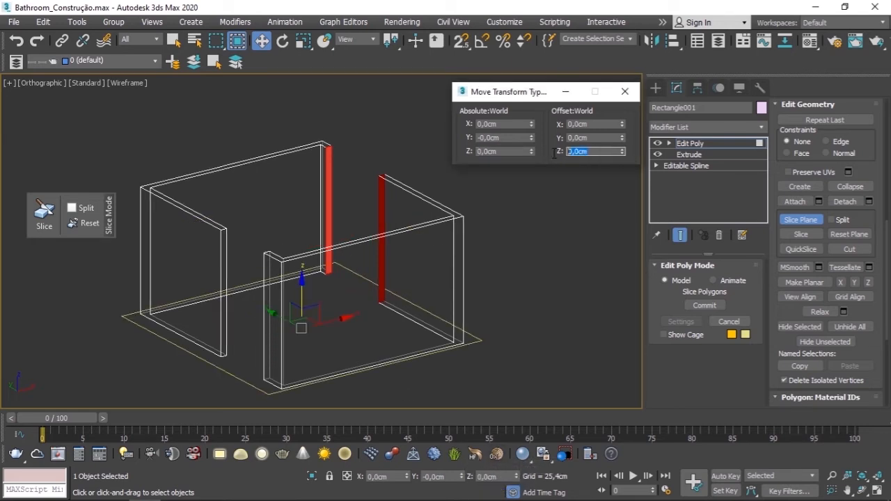
type("210")
key("Return")
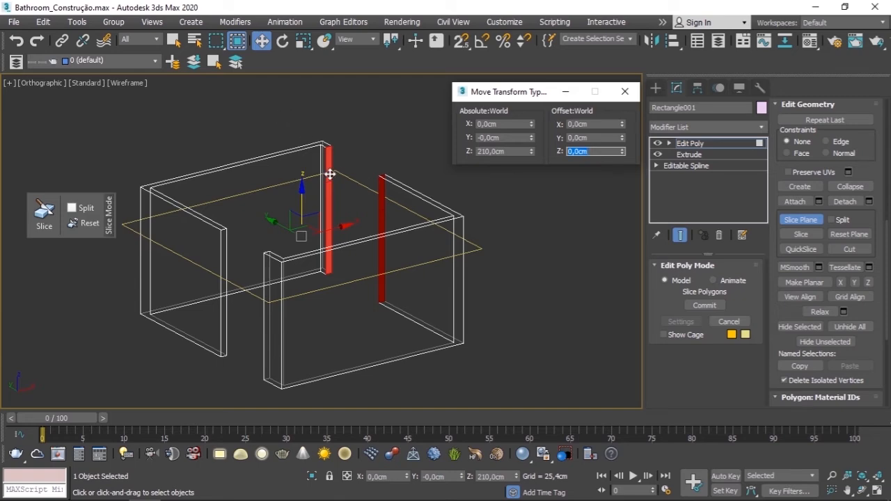
scroll(328, 175, "up", 5)
middle_click_drag(331, 191, 277, 195)
scroll(278, 201, "down", 8)
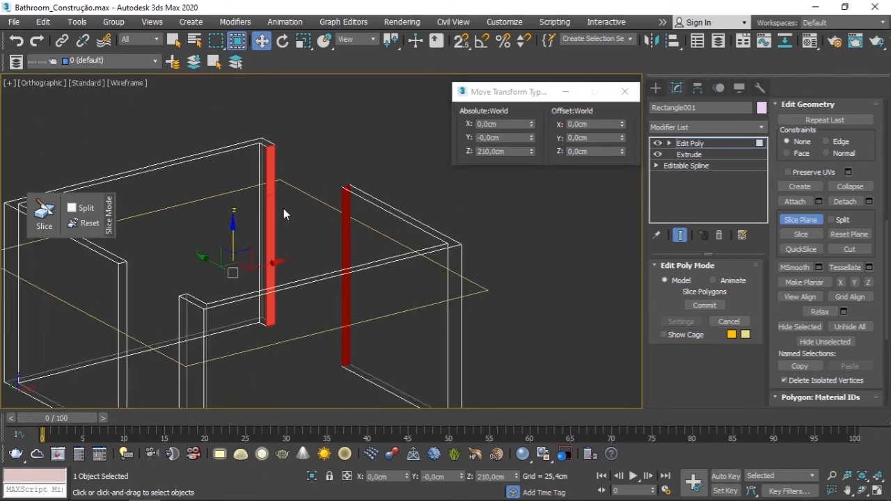
Slice the two selected end faces at 210 cm, lower the slice plane to check the cut, and exit Slice Plane mode.
middle_click_drag(308, 241, 275, 245, "alt")
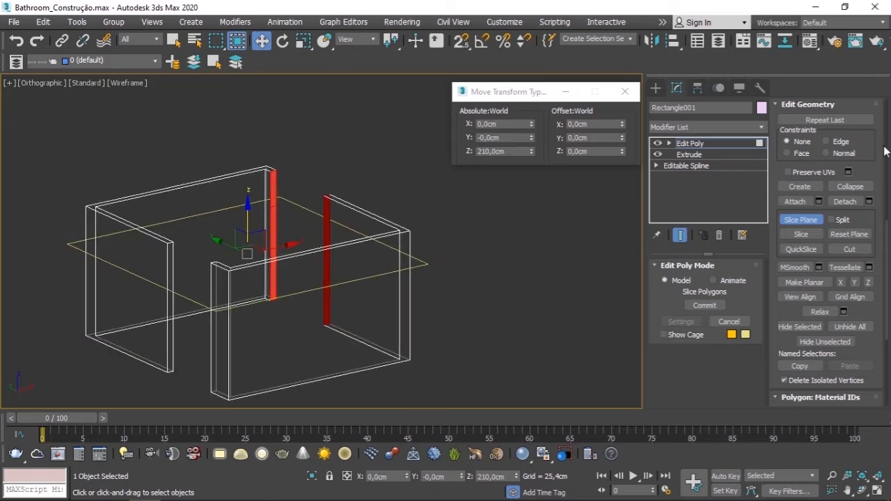
left_click(812, 237)
left_click_drag(247, 218, 255, 248)
scroll(280, 214, "up", 5)
scroll(257, 200, "down", 3)
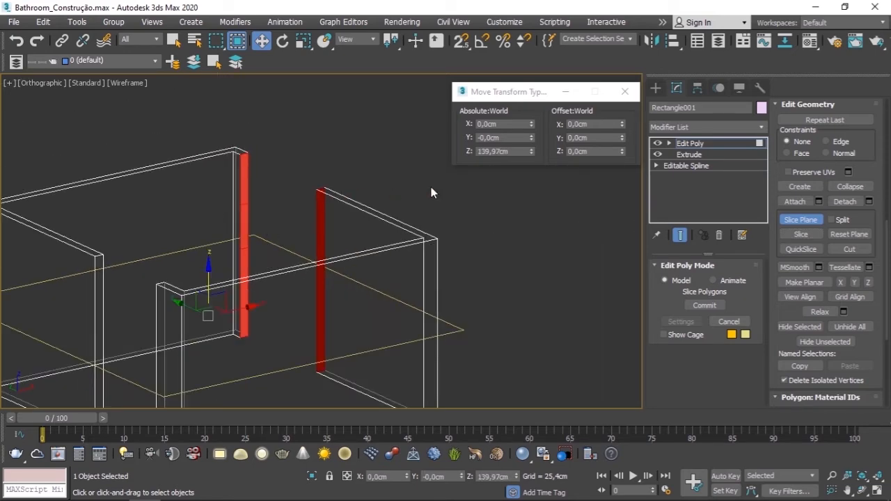
left_click(804, 221)
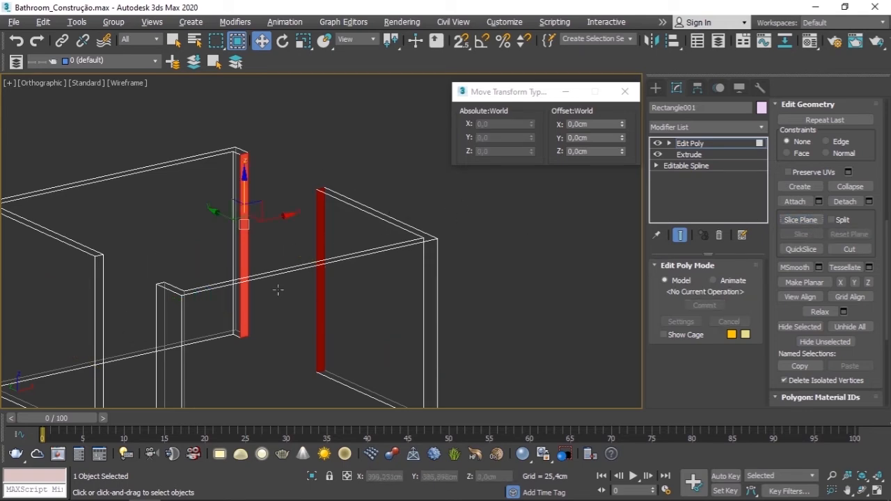
Examine the new cuts on both end faces with the polygons deselected, restore the selection, and switch the viewport to shaded display.
middle_click_drag(278, 293, 181, 298, "alt")
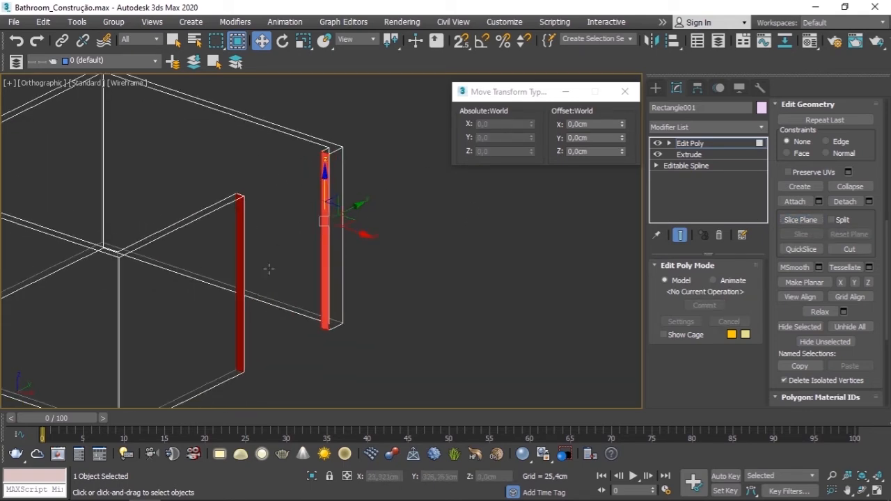
middle_click_drag(268, 269, 437, 299, "alt")
left_click(485, 265)
scroll(405, 188, "up", 2)
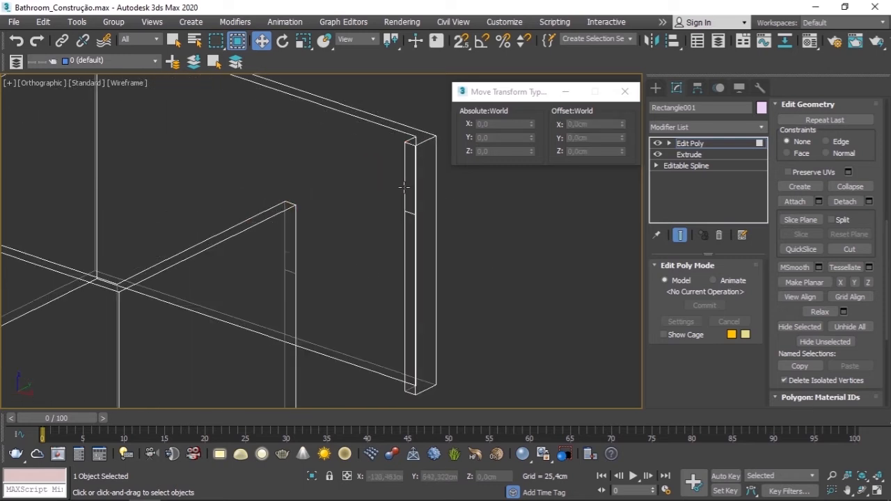
key("ctrl+z")
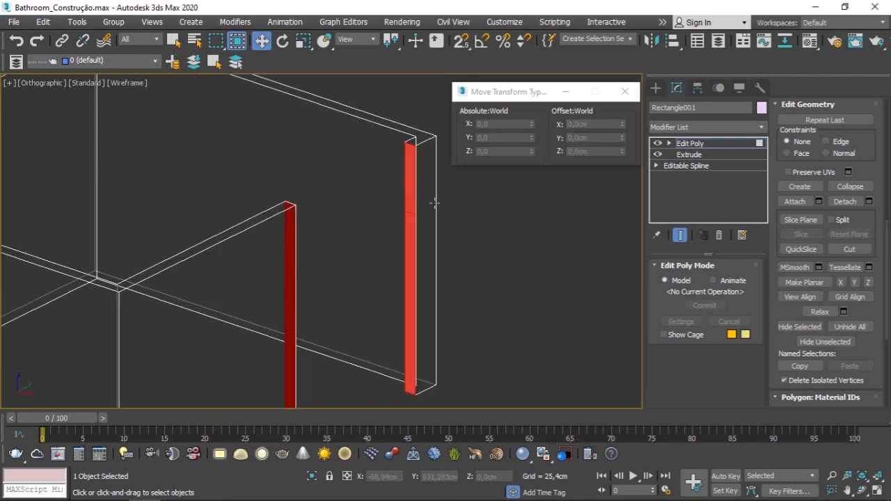
key("F3")
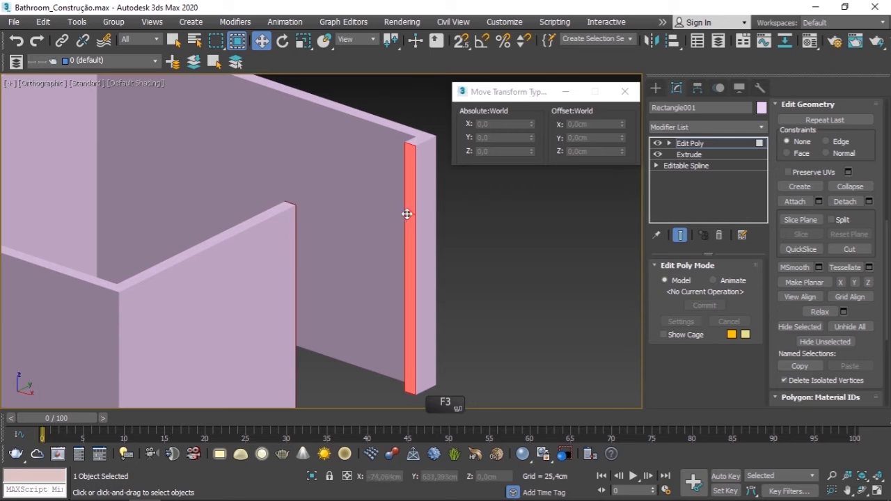
middle_click_drag(348, 205, 364, 201, "alt")
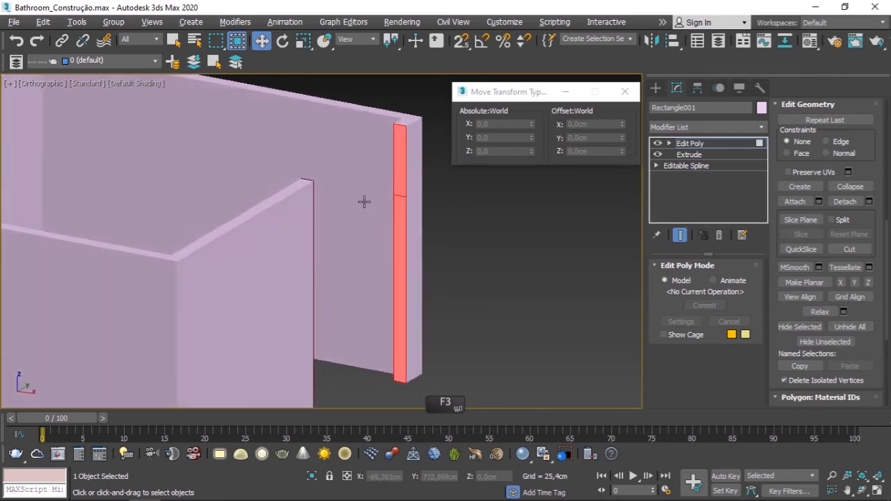
Show edged faces and pick the sliced parts of both end faces individually to check that they are separate polygons.
left_click(378, 184)
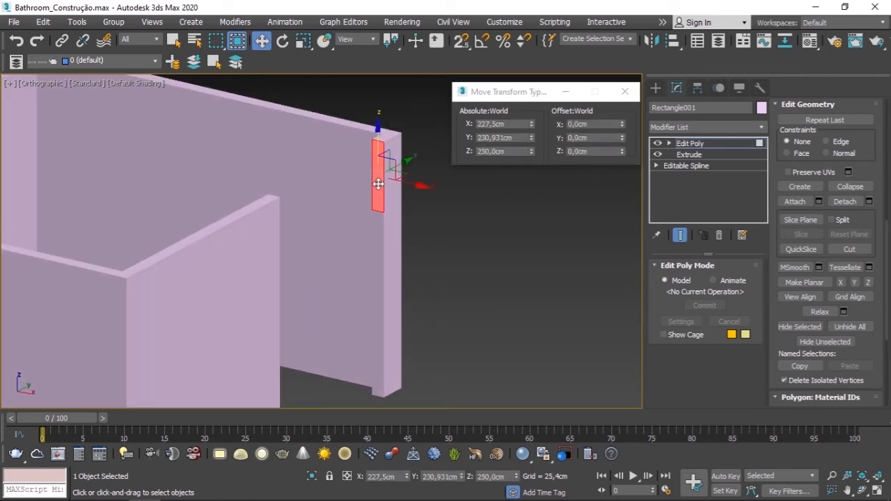
key("F4")
left_click_drag(377, 180, 380, 231)
middle_click_drag(346, 307, 219, 308, "alt")
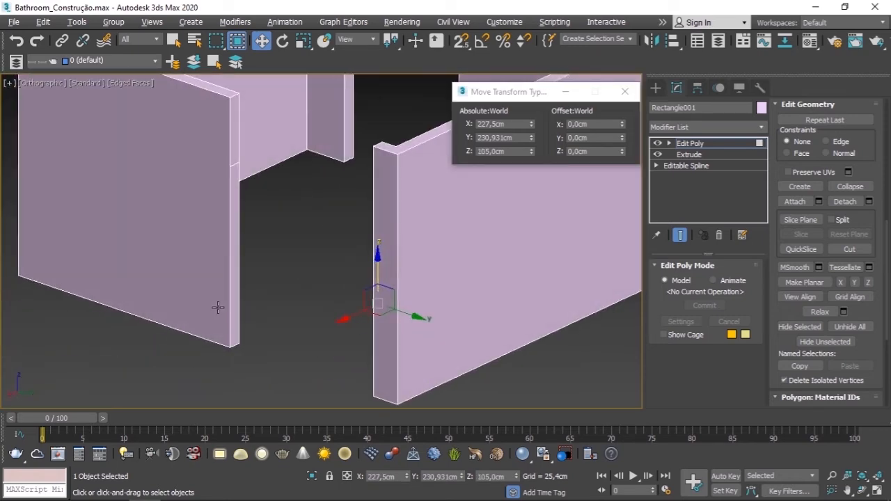
left_click(233, 145)
left_click(233, 204)
middle_click_drag(292, 276, 265, 268, "alt")
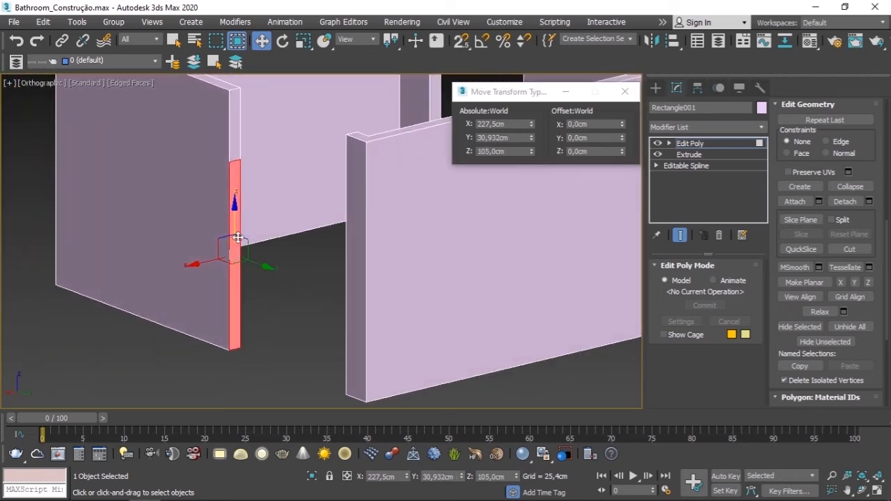
mouse_move(221, 174)
middle_mouse_down("alt")
mouse_move(315, 367)
mouse_move(353, 141)
mouse_move(328, 206)
mouse_move(226, 183)
middle_mouse_up("alt")
Bridge the two end-face polygons above the 210 cm cut across the east opening, and clear the selection.
left_click(360, 151)
left_click(232, 121, "ctrl")
middle_click_drag(295, 122, 272, 159)
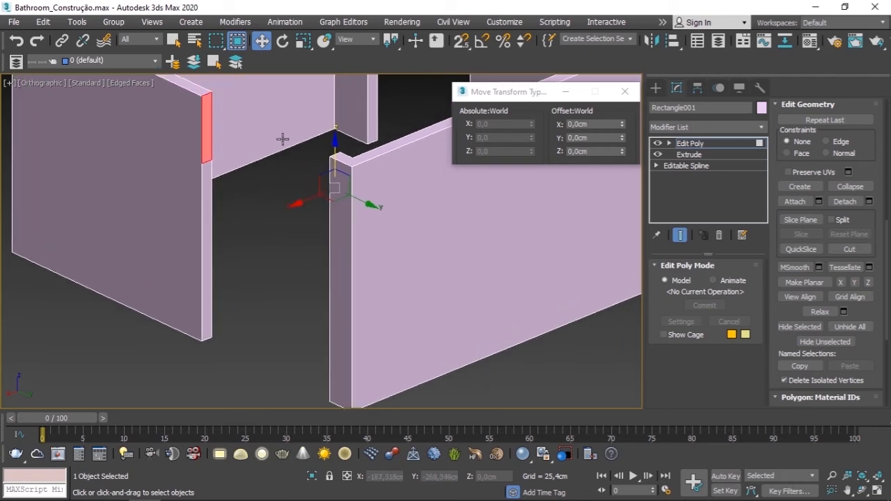
middle_click_drag(234, 193, 356, 235, "alt")
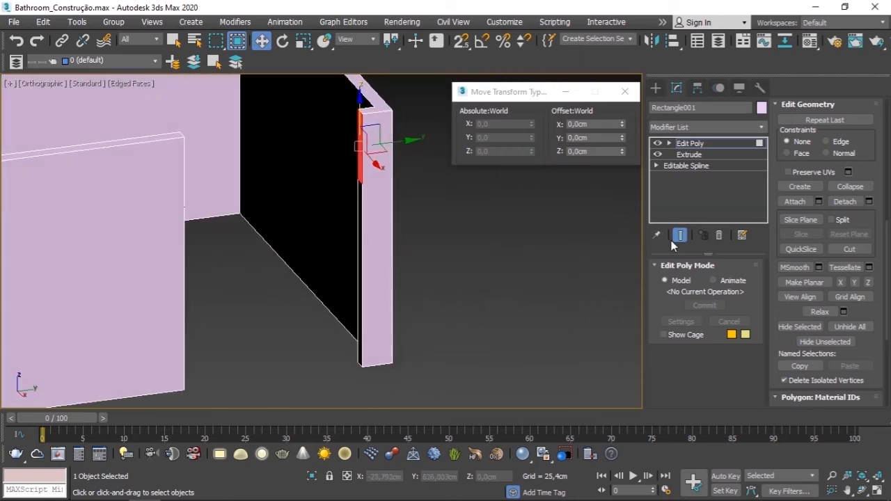
left_click_drag(889, 244, 890, 121)
scroll(842, 163, "down", 4)
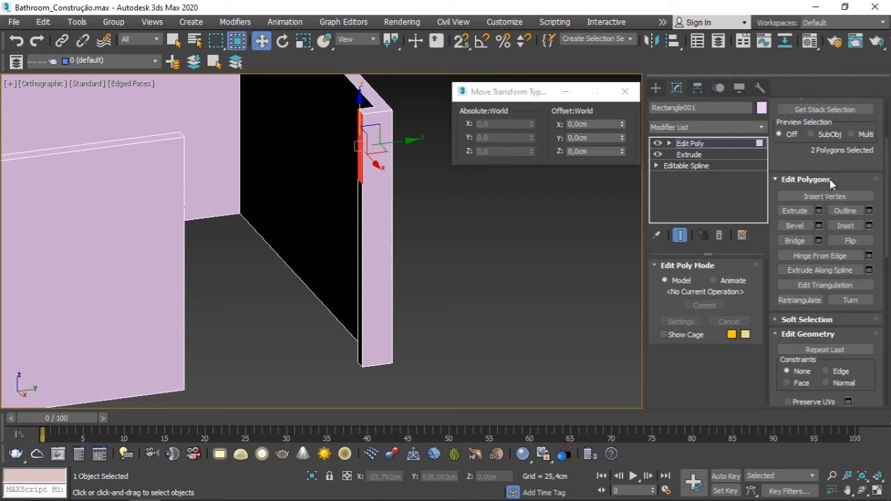
left_click(796, 241)
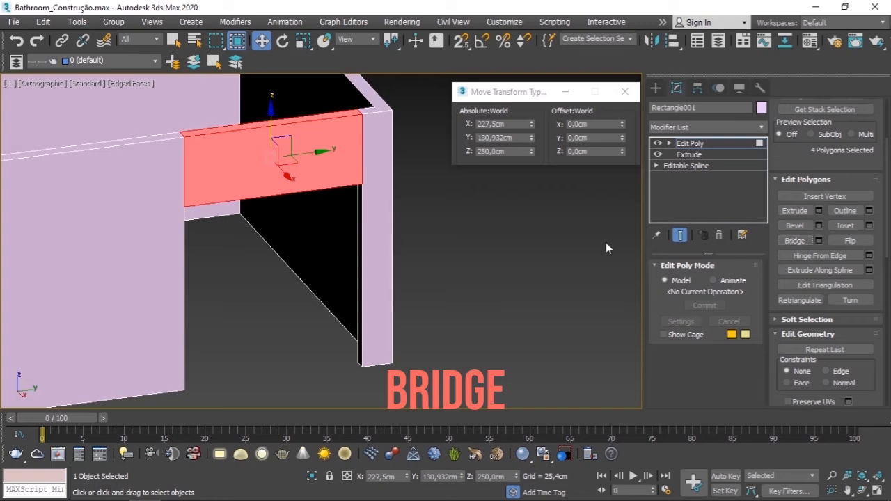
middle_click_drag(333, 164, 278, 236, "alt")
left_click(371, 199)
scroll(371, 198, "down", 3)
scroll(343, 270, "down", 2)
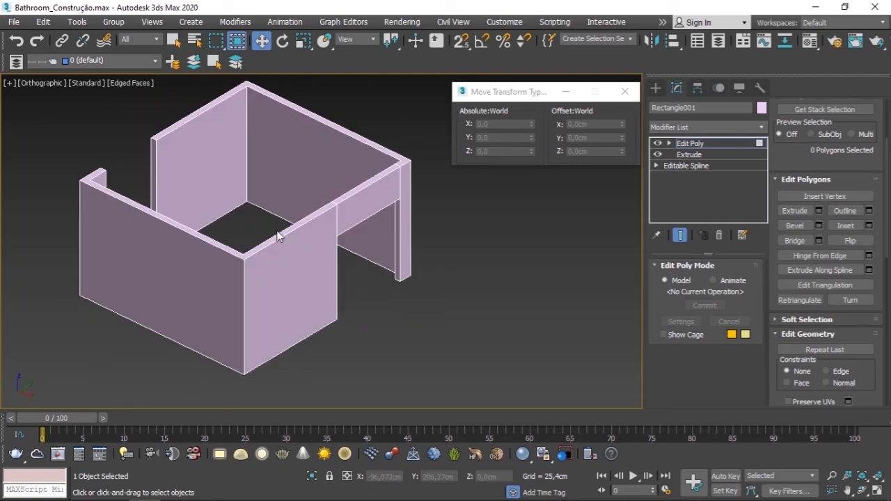
Select both end faces of the west wall opening from the top view and examine them in an orthographic view.
key("t")
key("z")
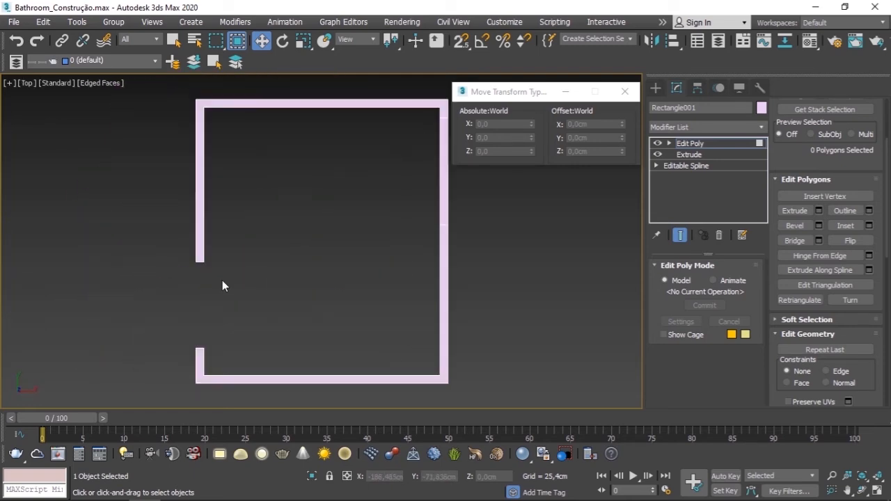
left_click_drag(239, 227, 163, 292)
left_click_drag(220, 243, 181, 280)
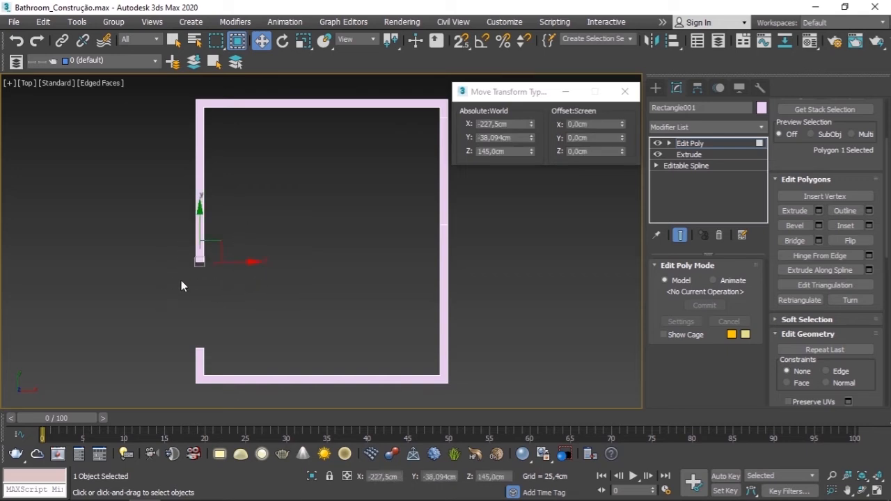
left_click_drag(216, 330, 181, 363, "ctrl")
middle_click_drag(181, 363, 222, 282, "alt")
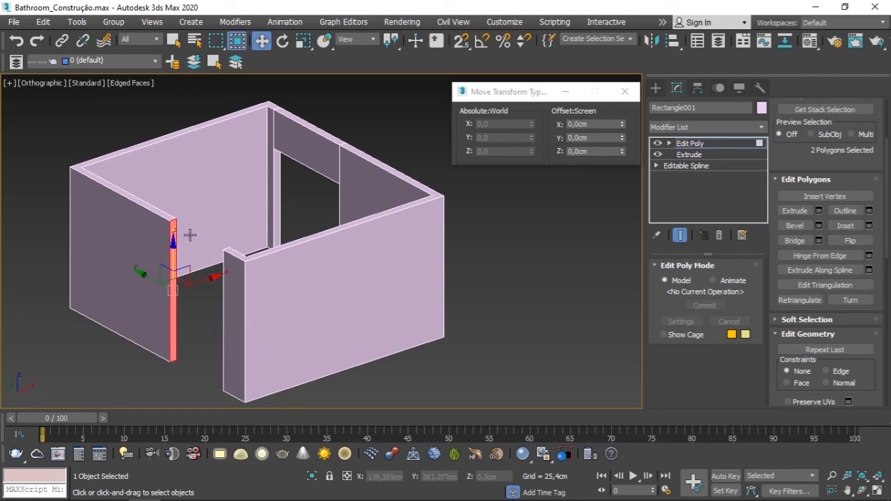
middle_click_drag(258, 255, 178, 128, "alt")
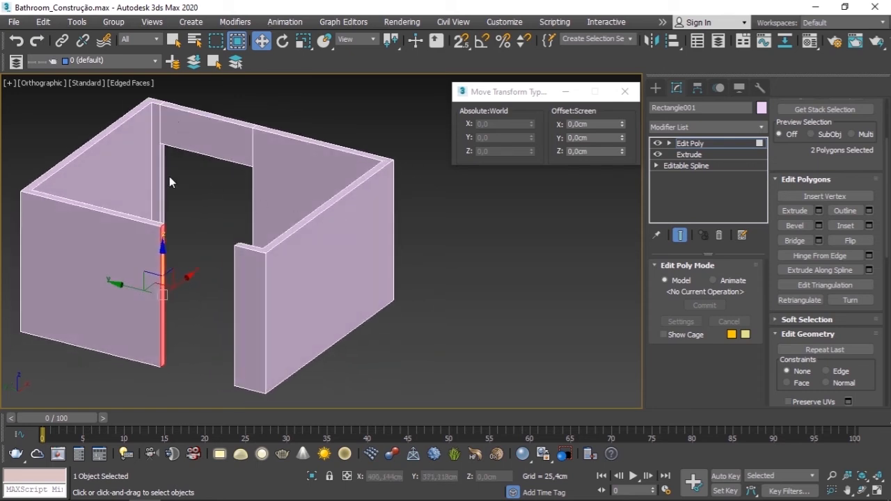
middle_click_drag(208, 223, 268, 233)
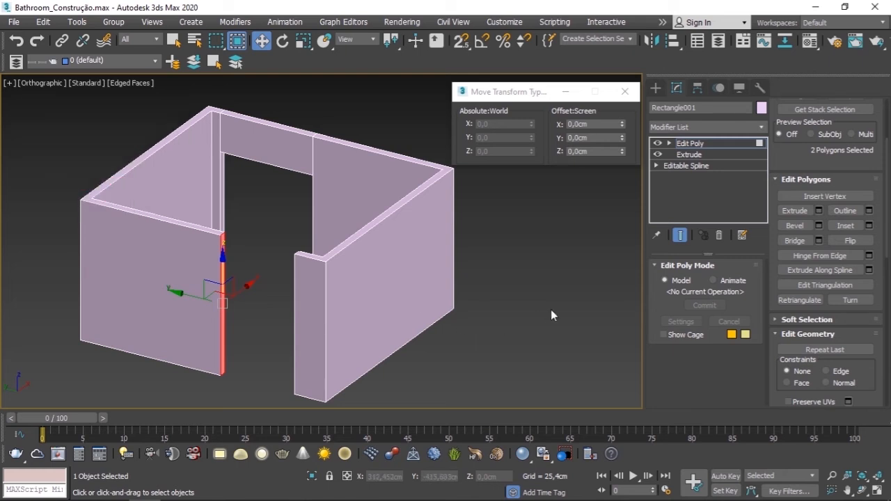
middle_click_drag(251, 288, 224, 324, "alt")
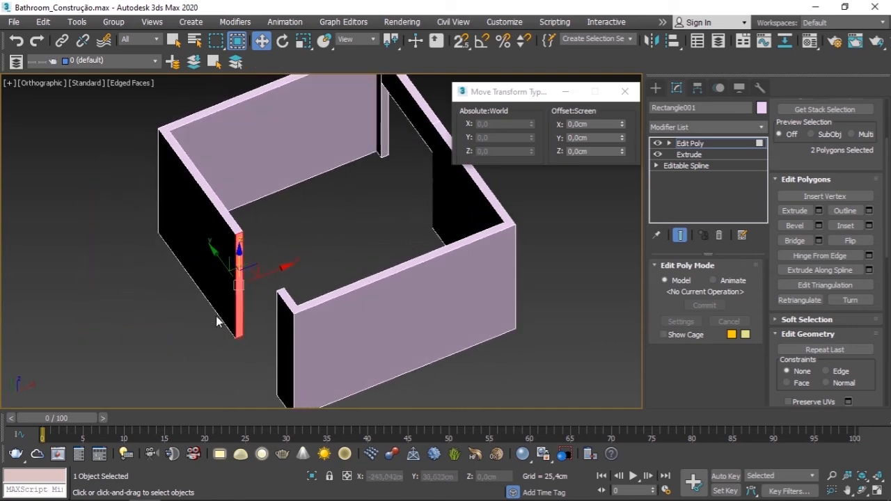
Clear the polygon selection and window-select the two end faces of the west wall opening again from above.
key("t")
left_click(245, 164)
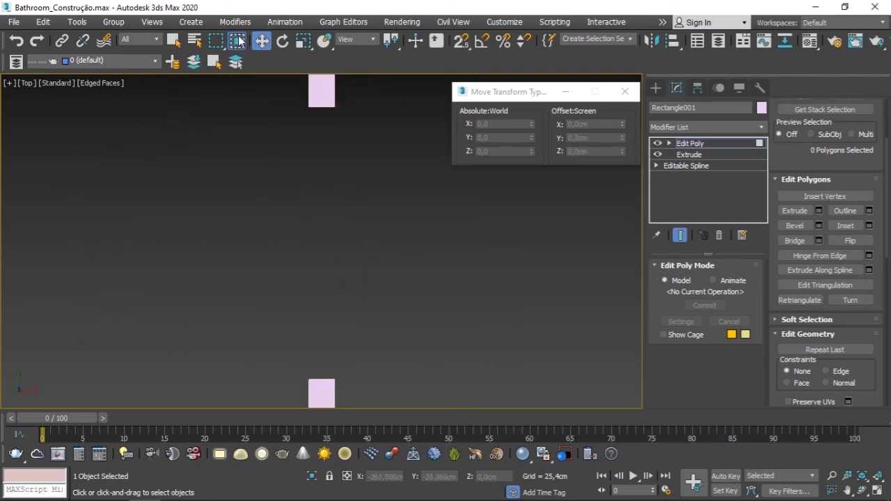
scroll(274, 142, "down", 2)
left_click_drag(348, 105, 255, 152)
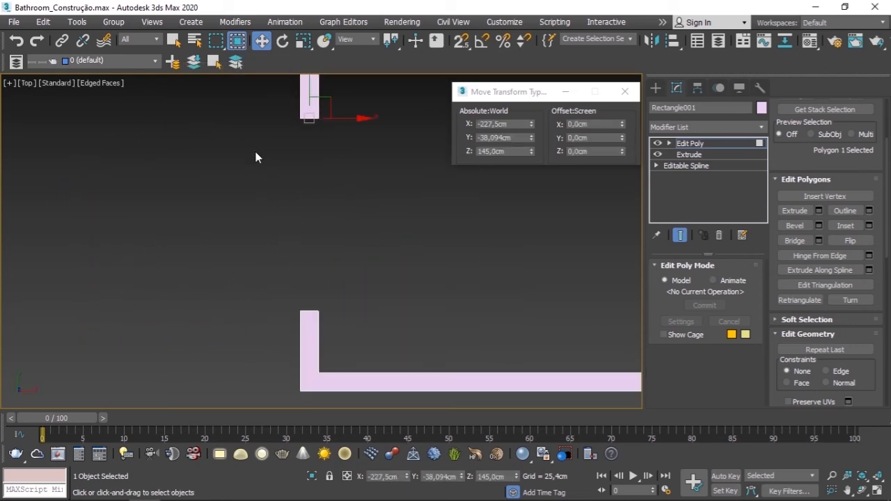
left_click_drag(283, 294, 352, 343, "ctrl")
scroll(306, 220, "down", 2)
middle_click_drag(279, 235, 457, 156, "alt")
middle_click_drag(399, 150, 397, 161)
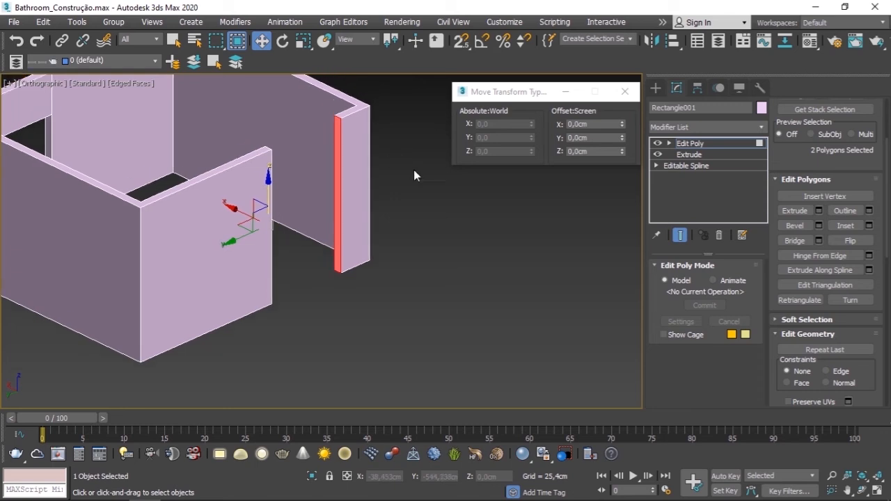
Activate the Slice Plane for the west opening's end faces and reset its Z position to zero.
scroll(889, 257, "down", 5)
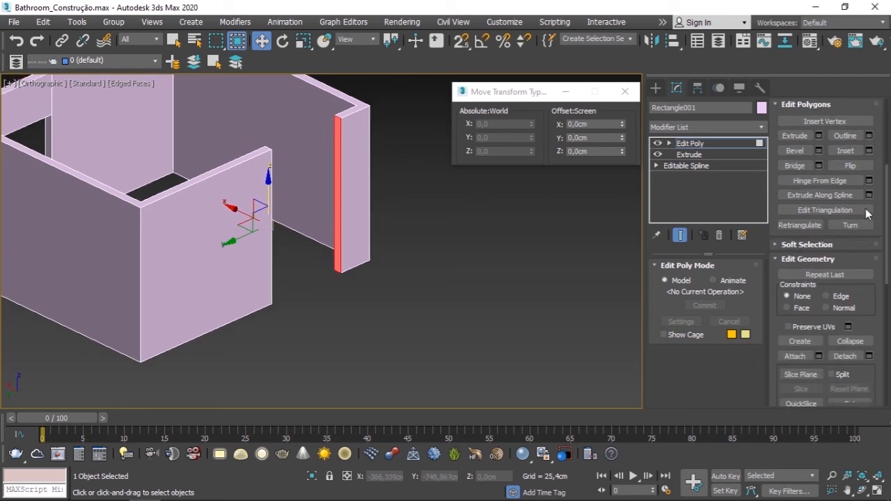
scroll(889, 257, "down", 2)
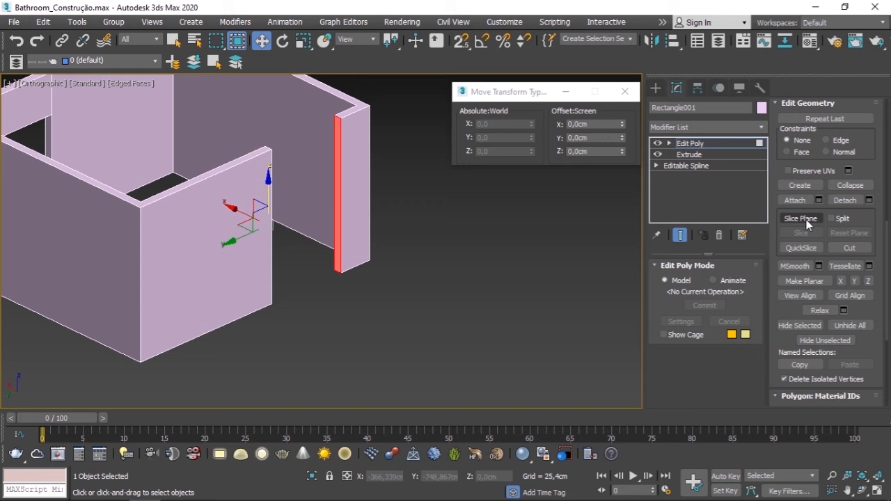
left_click(801, 219)
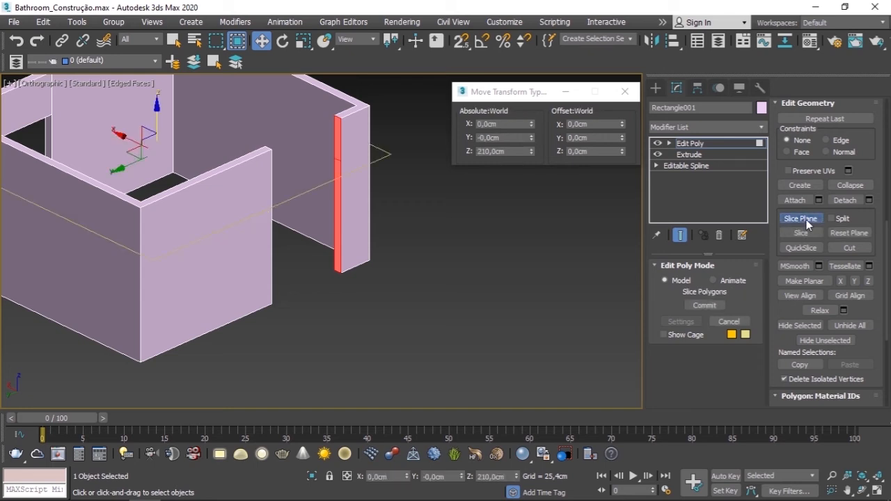
middle_click_drag(287, 146, 380, 193)
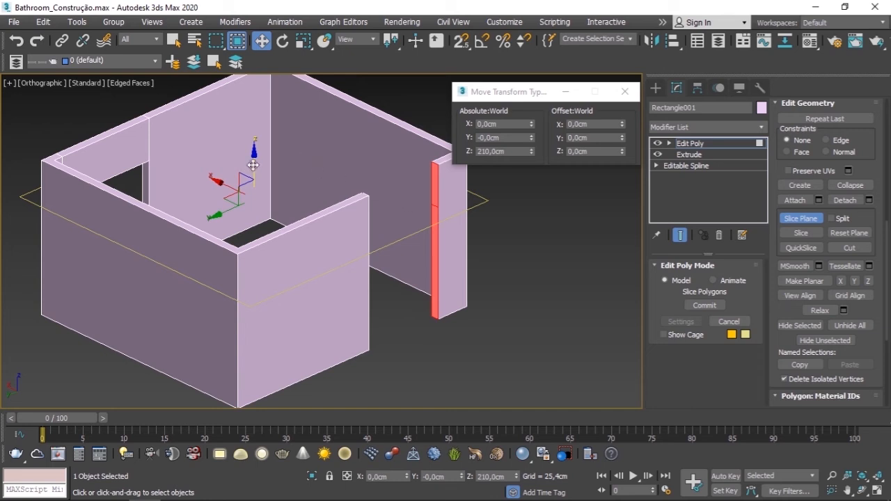
left_click_drag(253, 154, 272, 165)
right_click(516, 479)
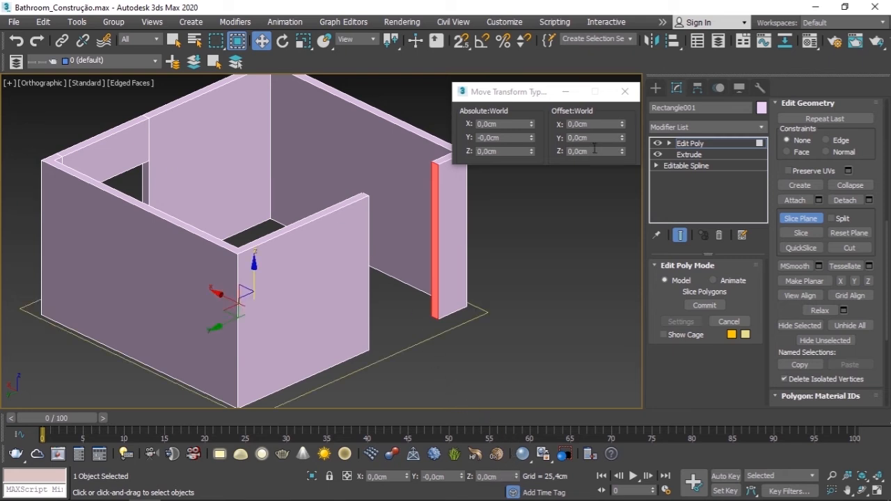
Offset the slice plane by 180 cm in Z and slice the west opening's two end faces.
left_click_drag(596, 150, 562, 151)
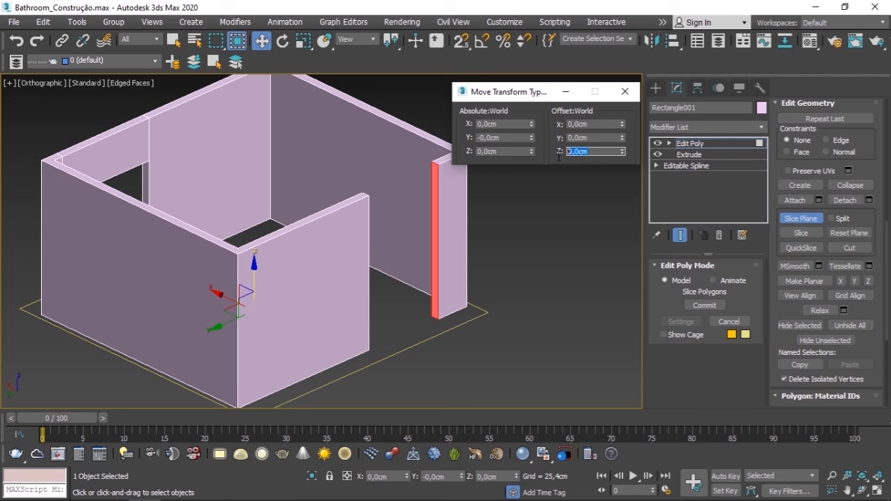
left_click(250, 276)
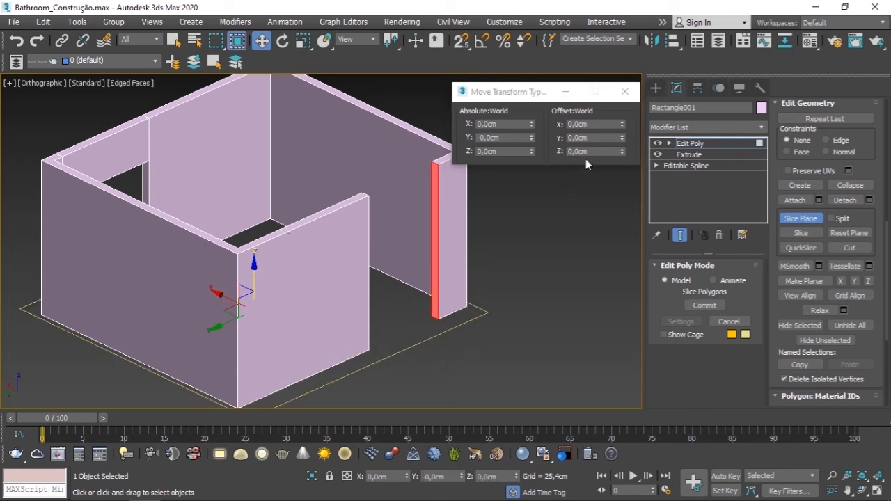
left_click_drag(592, 151, 565, 152)
type("180")
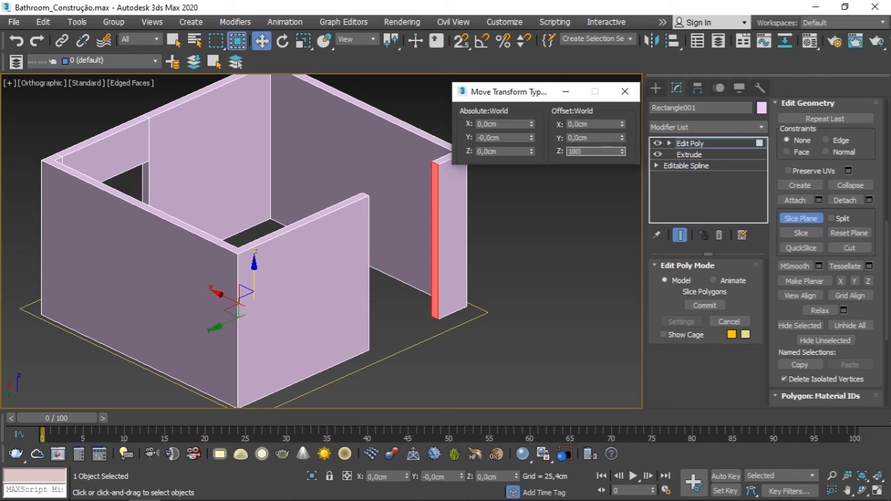
key("Return")
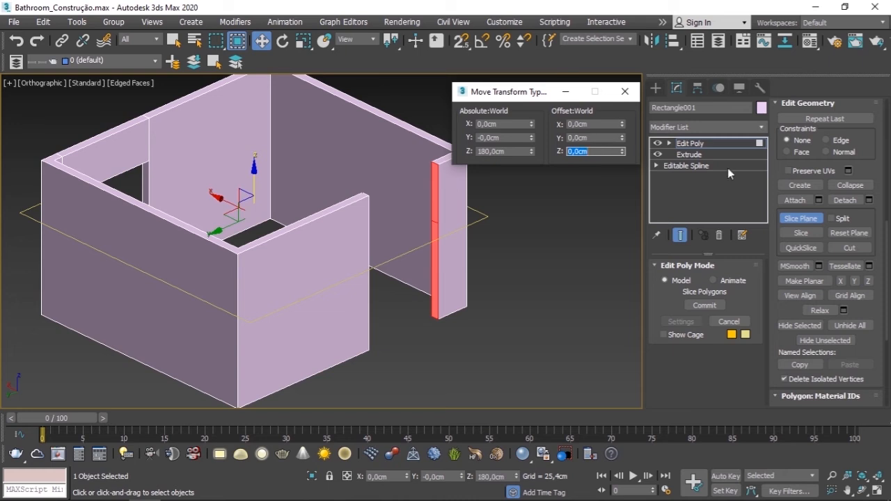
left_click(801, 234)
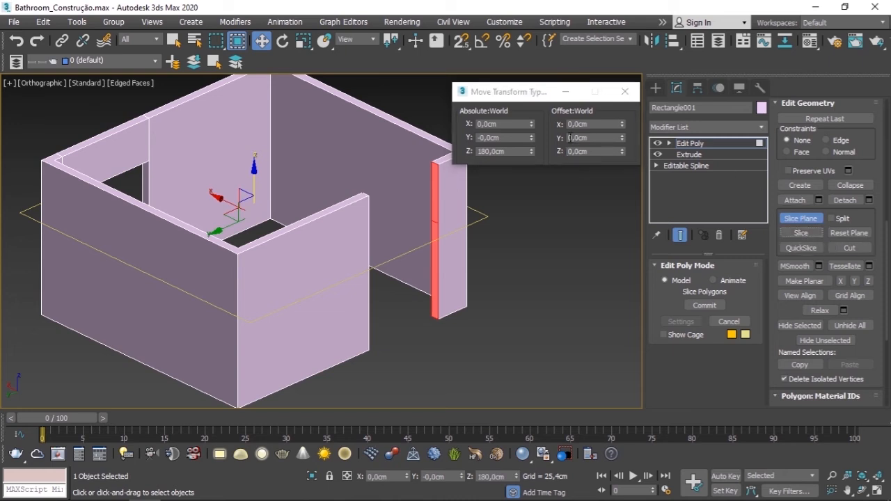
Offset the slice plane by another 60 cm in Z, slice the west opening's end faces again and exit Slice Plane.
left_click_drag(590, 152, 552, 151)
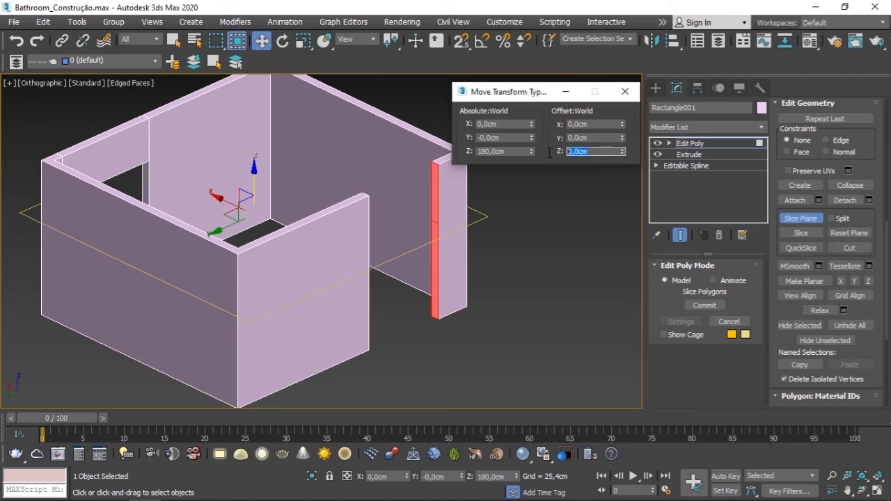
type("60")
key("Return")
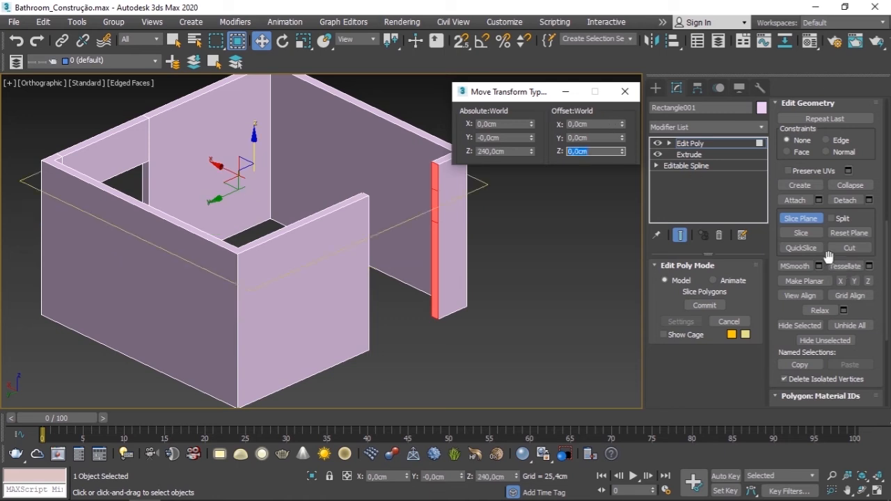
left_click(808, 237)
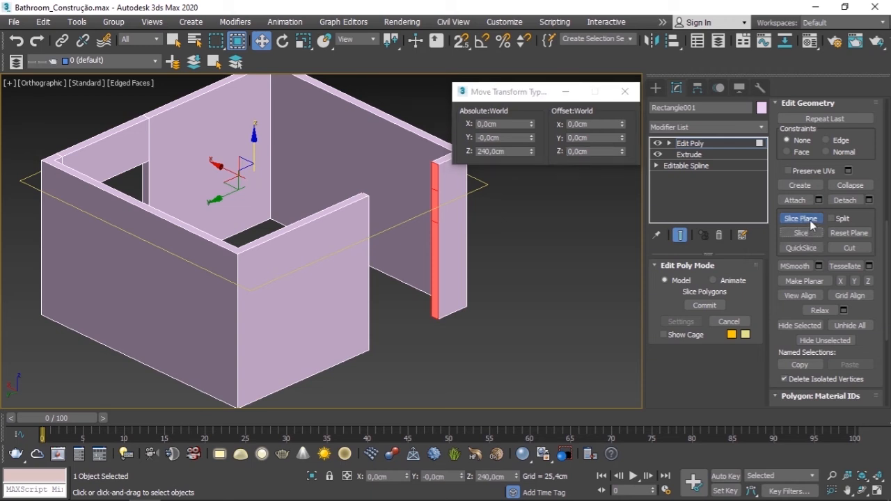
left_click(808, 219)
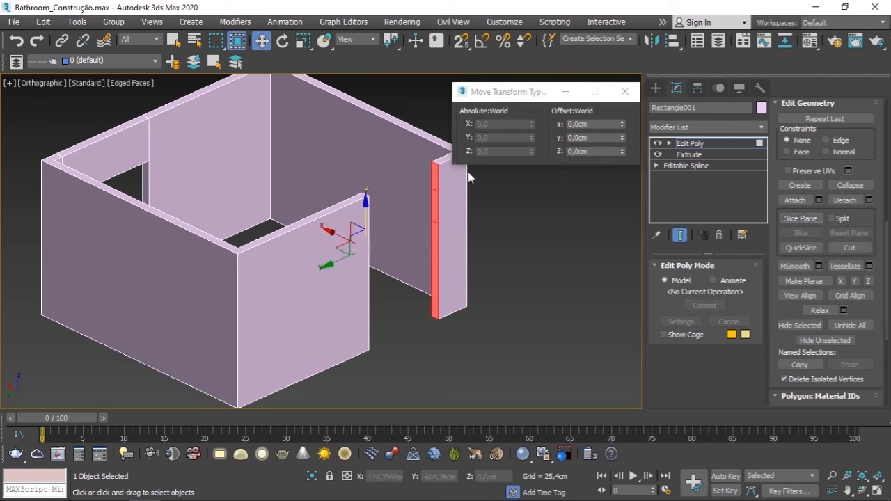
Replace the current selection with the topmost polygon on each of the west opening's two end faces.
scroll(487, 223, "down", 3)
scroll(467, 230, "up", 4)
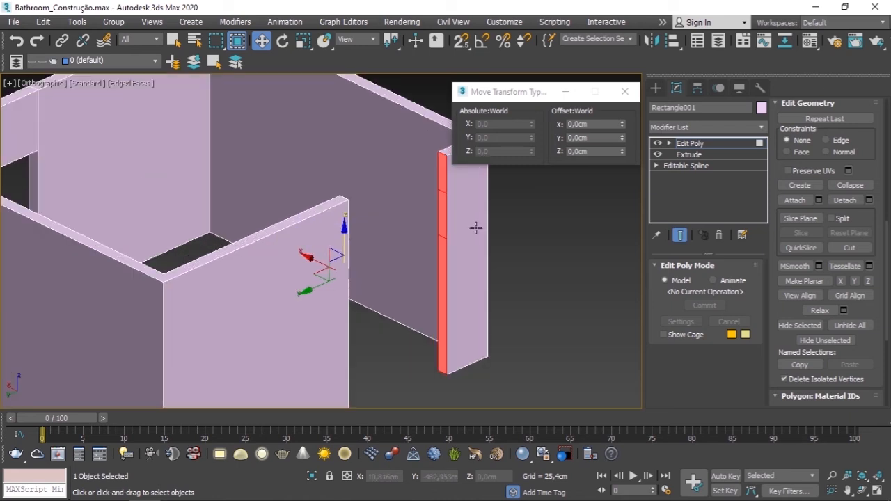
left_click(520, 227)
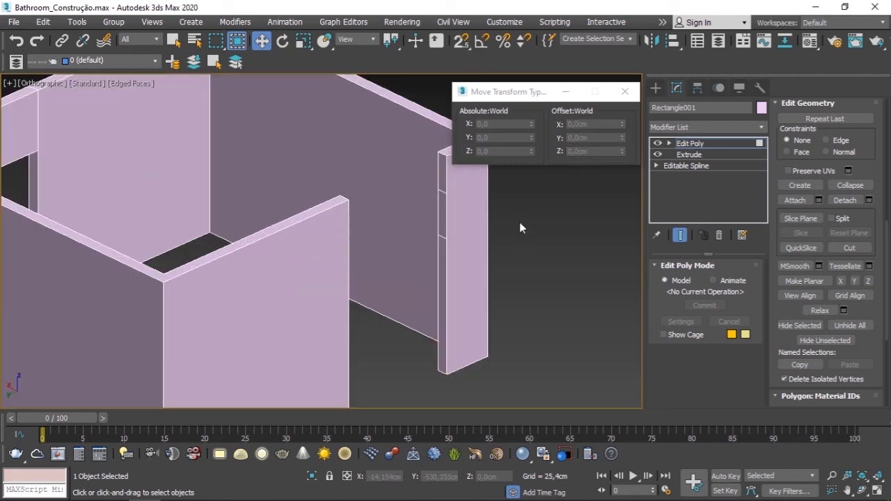
left_click(440, 174)
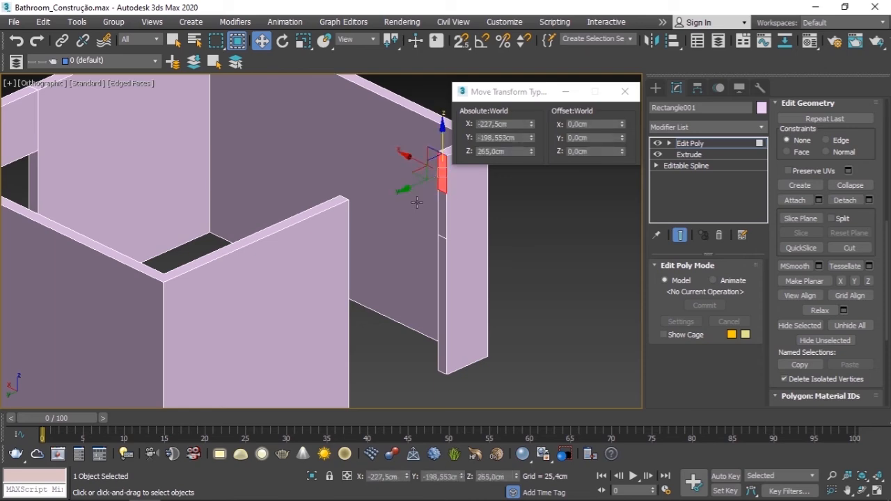
middle_click_drag(416, 202, 290, 217, "alt")
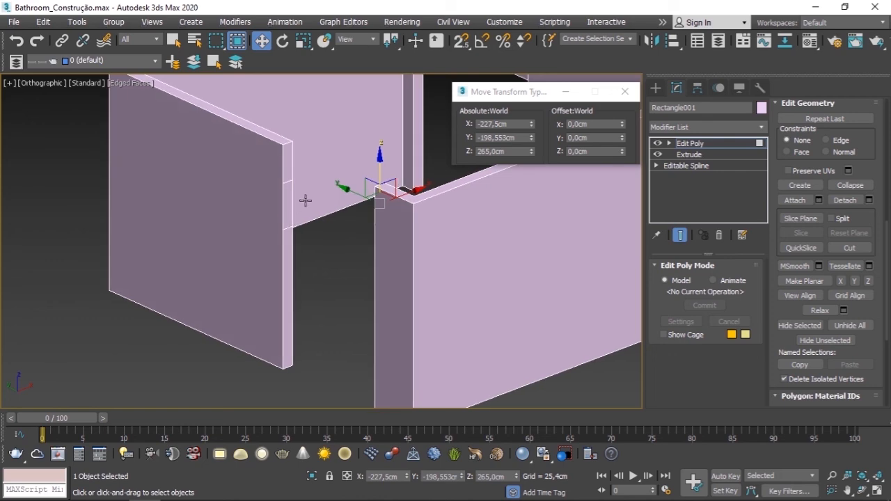
left_click(287, 165)
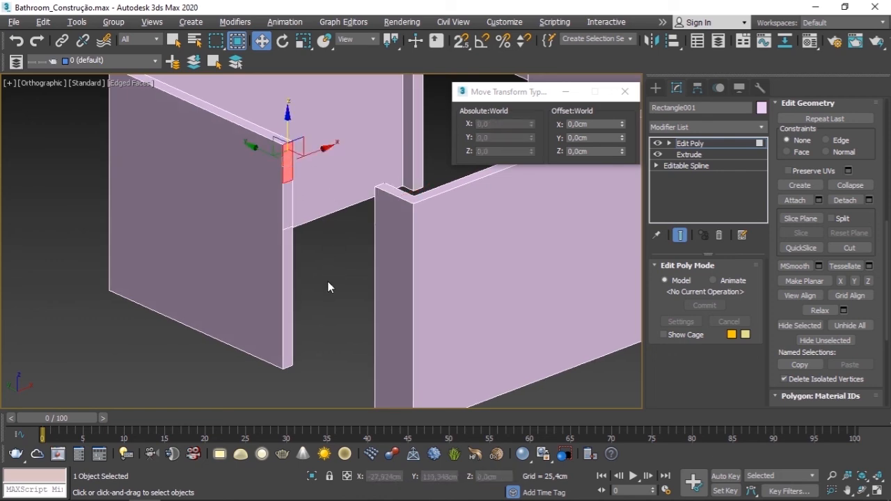
middle_click_drag(330, 287, 459, 285, "alt")
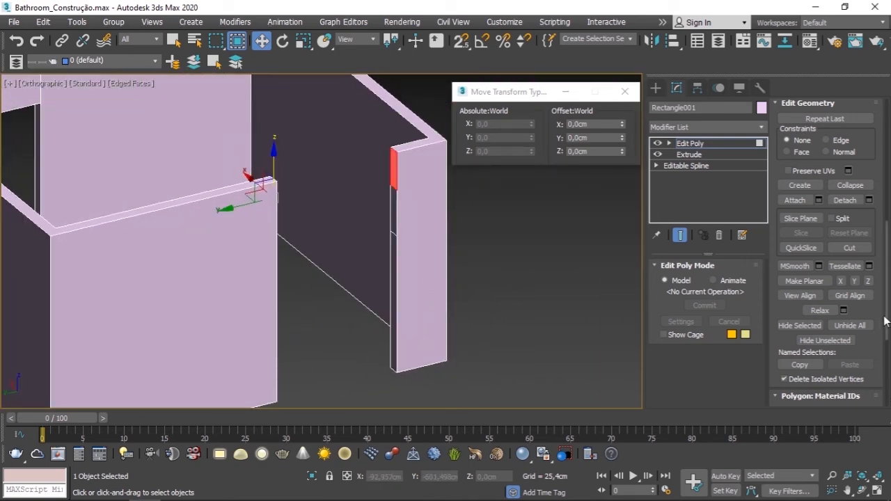
scroll(830, 242, "up", 3)
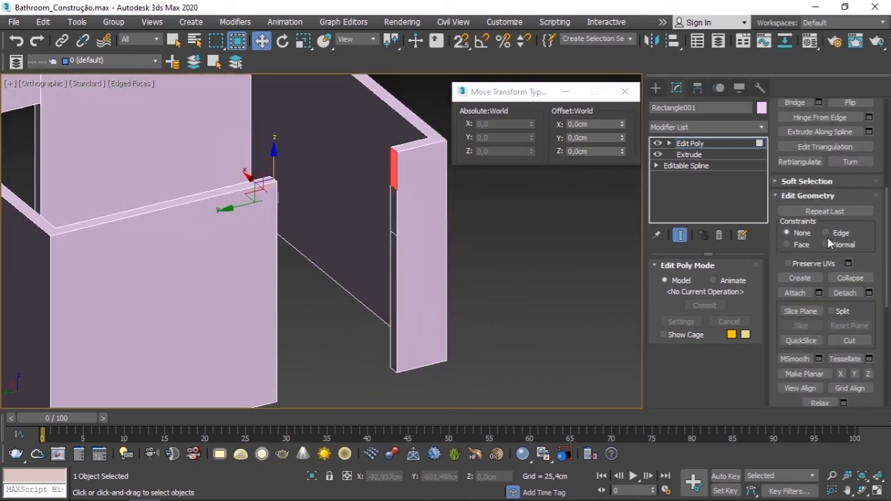
scroll(830, 242, "up", 3)
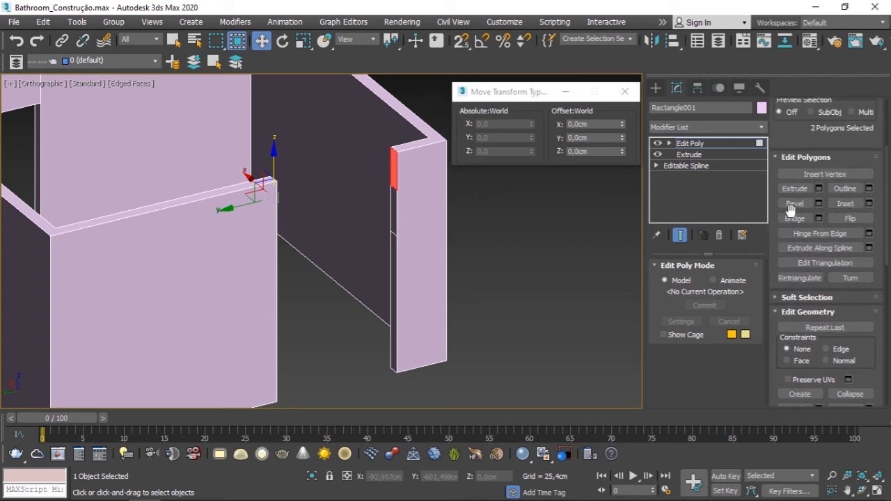
left_click(794, 218)
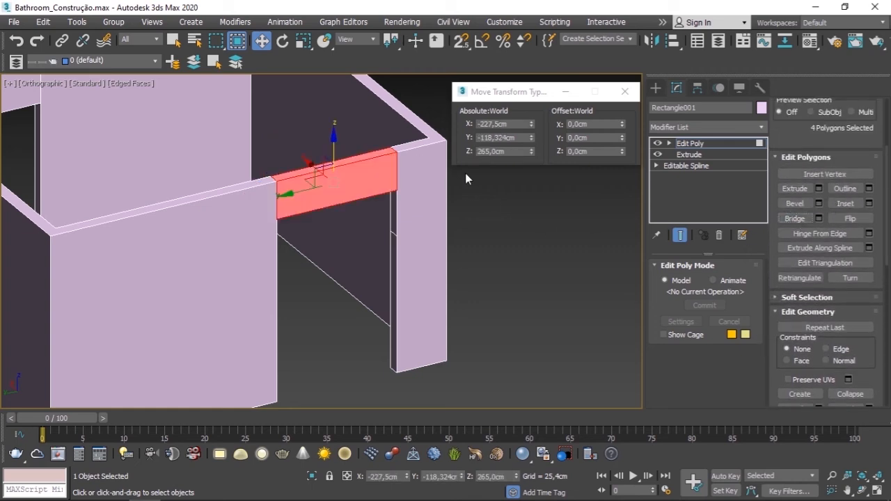
middle_click_drag(354, 298, 431, 321, "alt")
left_click(441, 208)
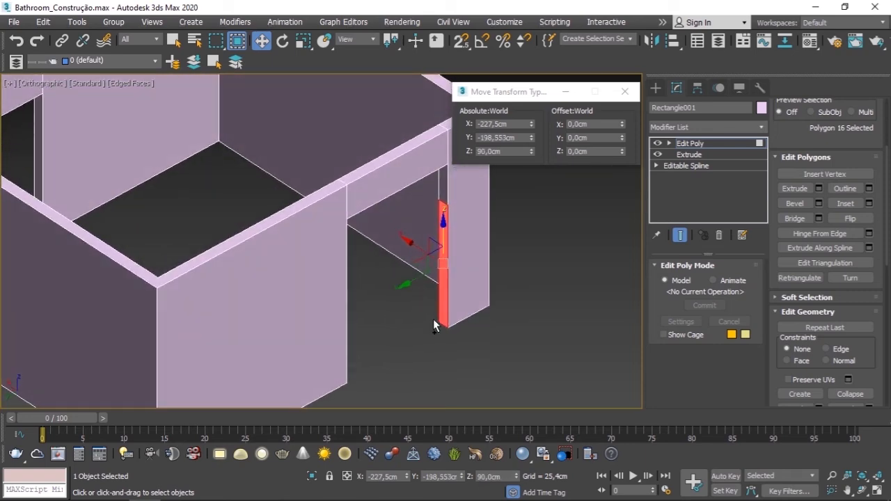
key("ctrl+z")
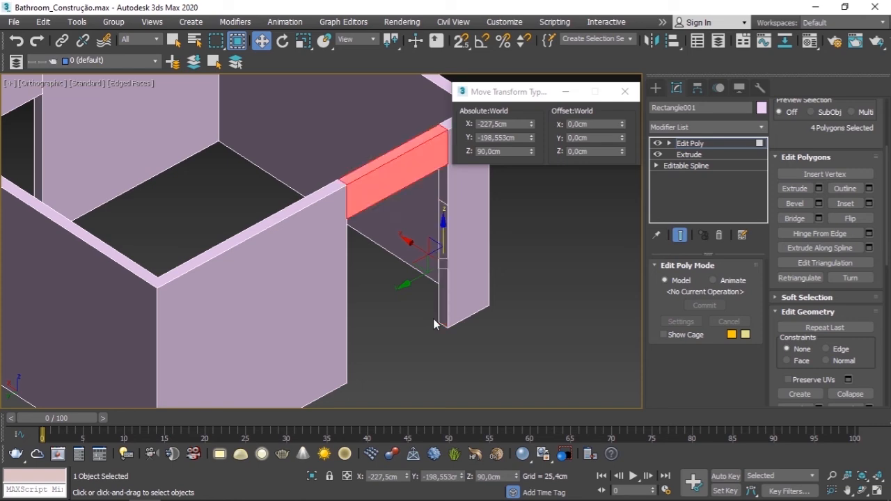
key("ctrl+z")
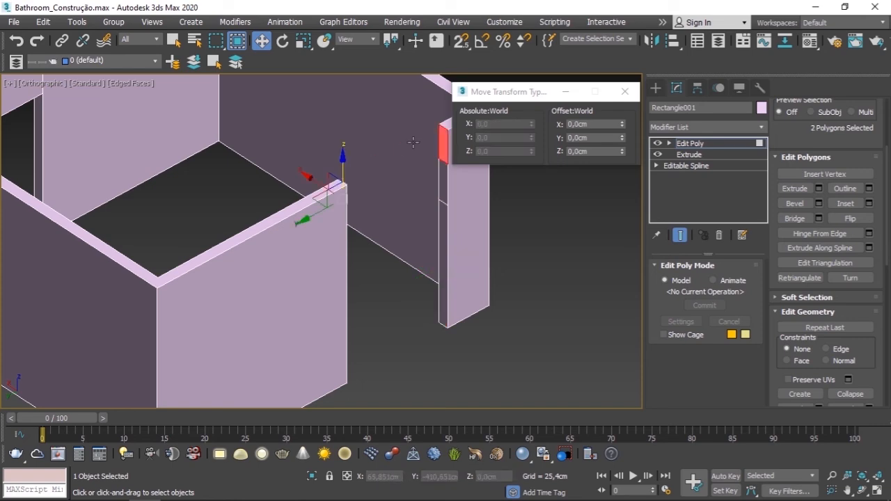
Add the lowest polygon of both end faces to the selection and bridge the upper and lower pairs across the west opening.
left_click(444, 228, "ctrl")
middle_click_drag(393, 288, 280, 280, "alt")
left_click(355, 226, "ctrl")
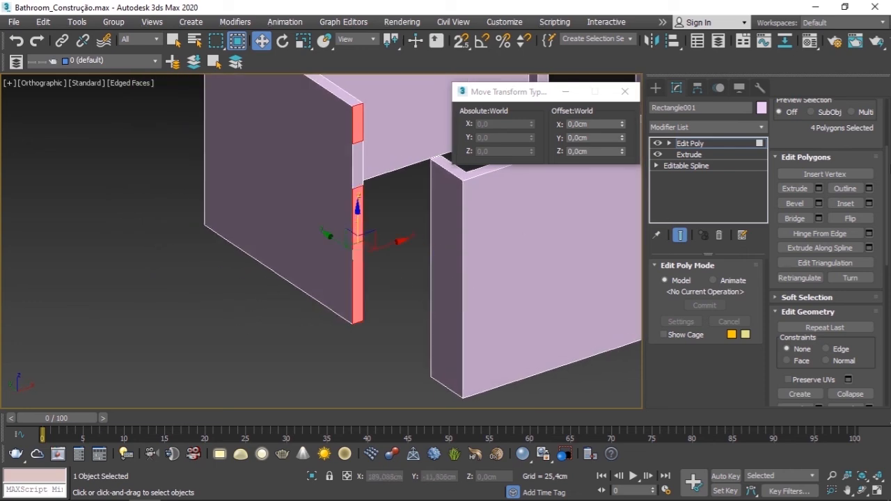
left_click(794, 218)
scroll(362, 218, "down", 2)
middle_click_drag(361, 218, 418, 279, "alt")
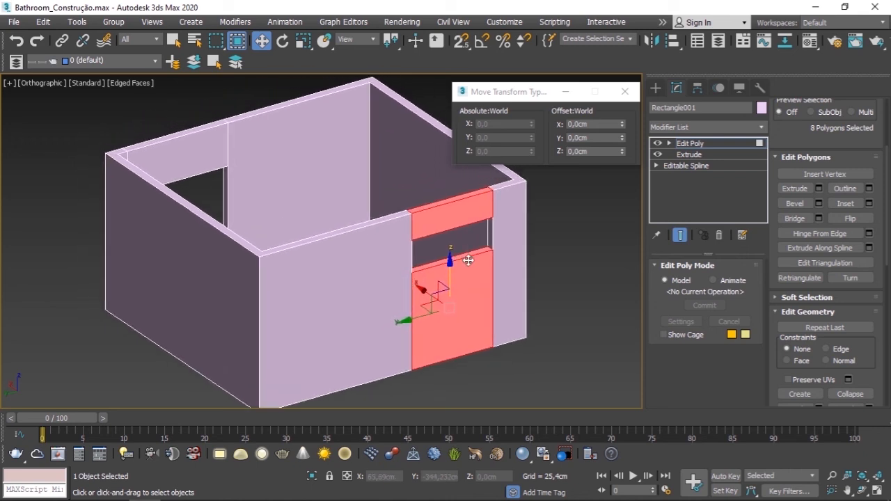
Clear the polygon selection and return Edit Poly to the whole-object level.
left_click(576, 223)
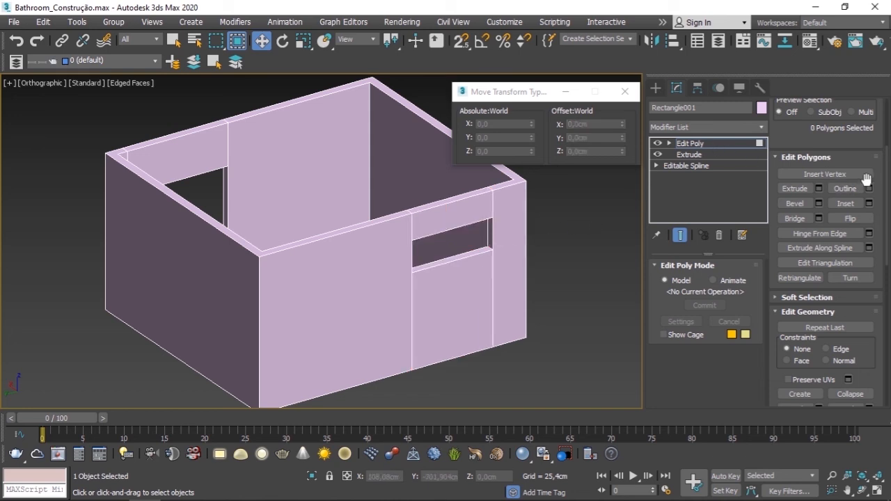
scroll(887, 185, "up", 5)
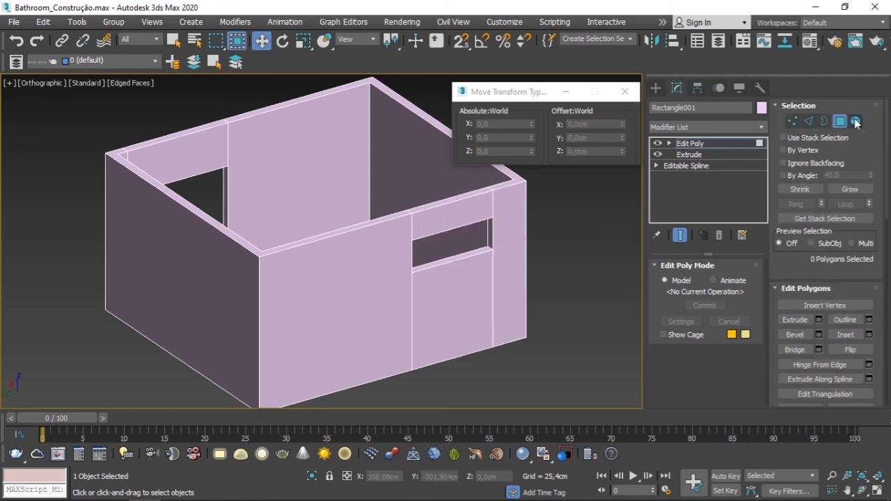
left_click(840, 123)
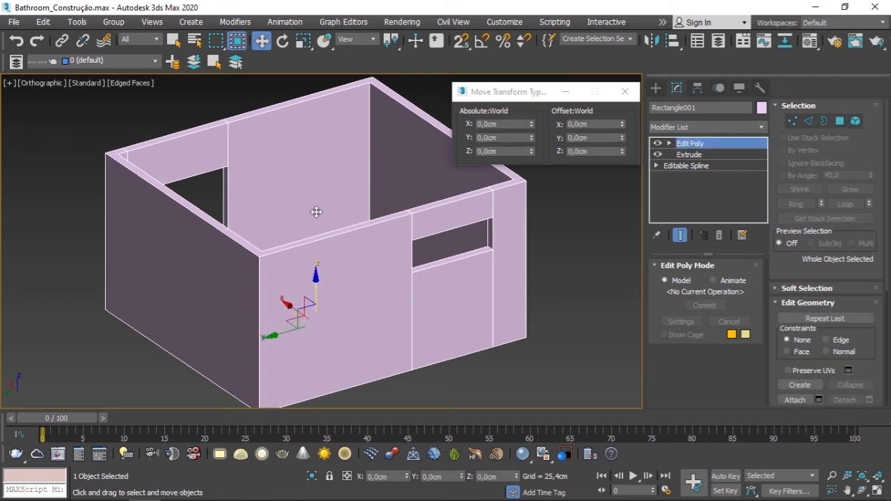
middle_click_drag(314, 208, 404, 203, "alt")
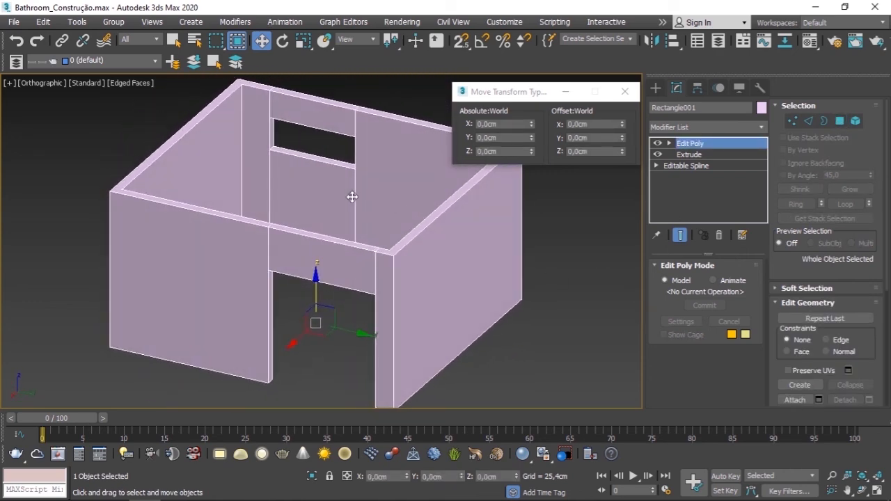
scroll(342, 227, "down", 2)
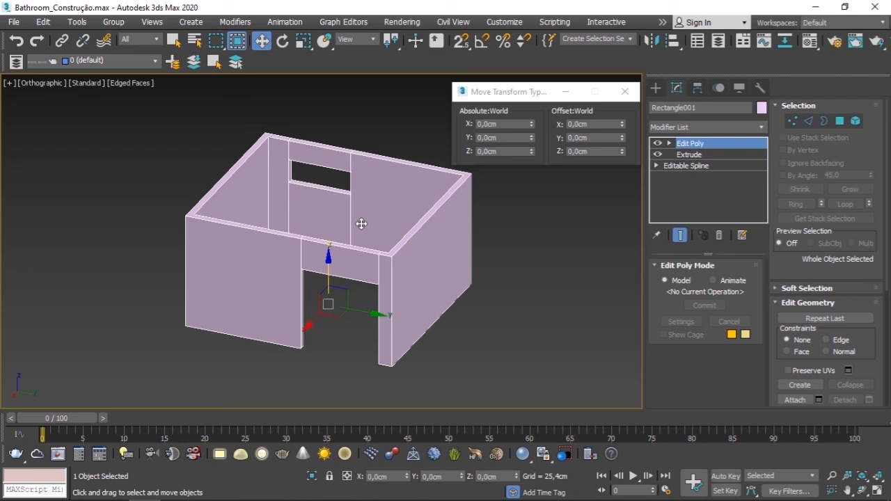
middle_click_drag(361, 223, 437, 183, "alt")
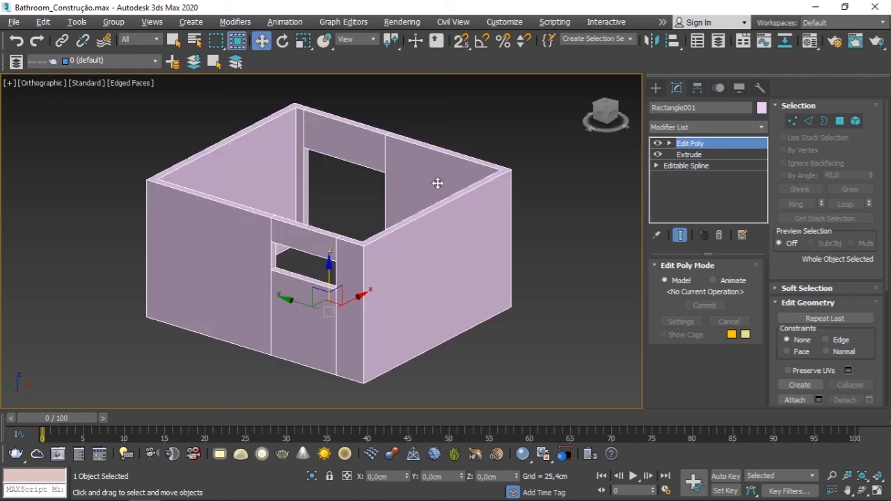